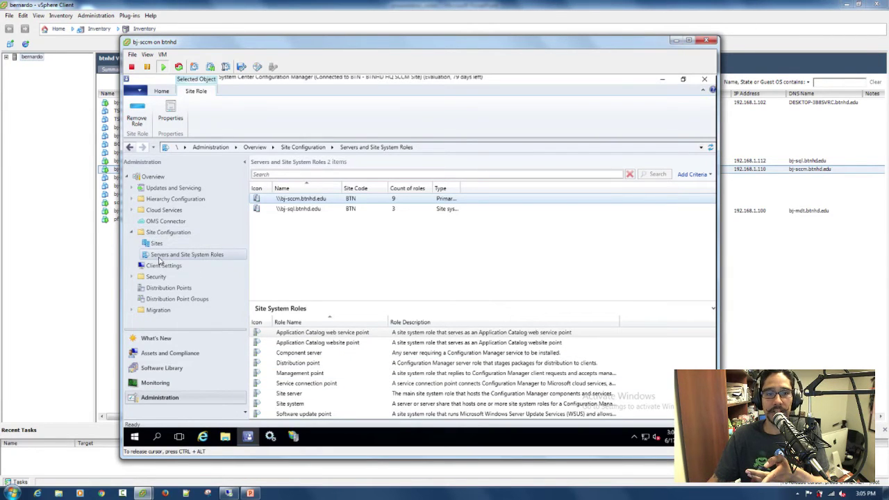
{"action": "right_click", "coordinate": [300, 374]}
{"action": "left_click", "coordinate": [326, 397]}
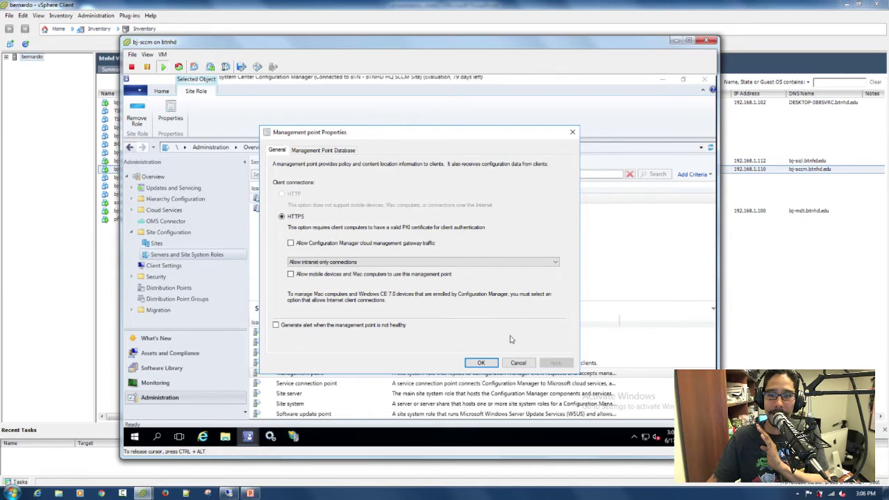
{"action": "left_click", "coordinate": [520, 362]}
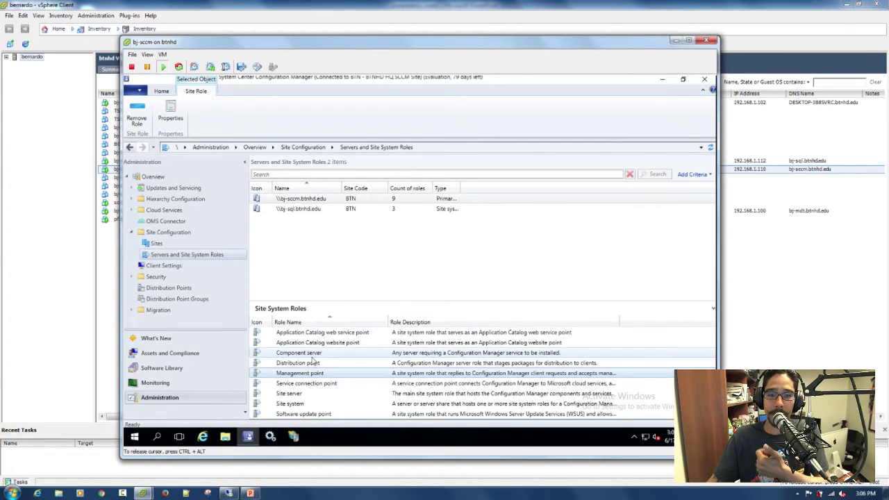
Review the Distribution point role's properties without changes, then close the bj-sccm console
{"action": "right_click", "coordinate": [312, 364]}
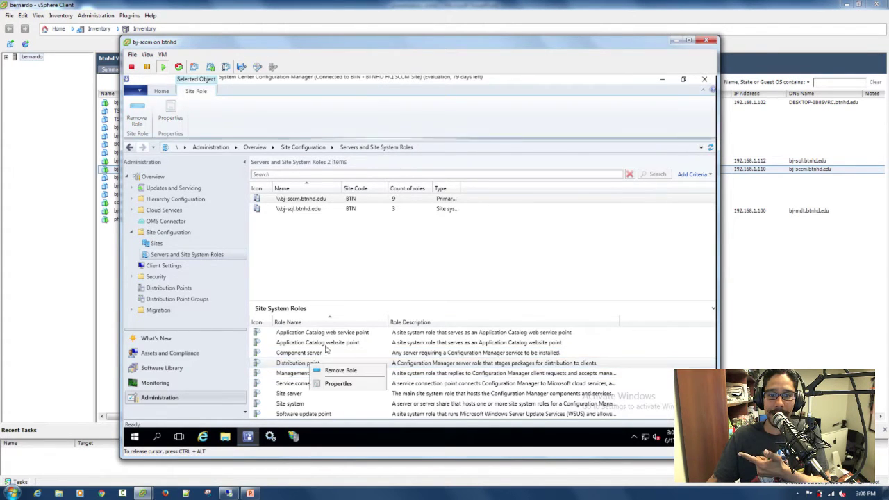
{"action": "left_click", "coordinate": [338, 384]}
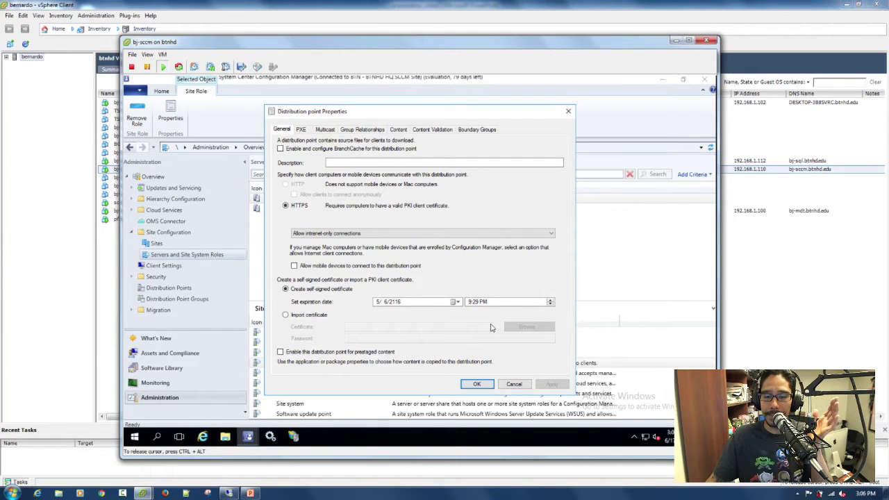
{"action": "left_click", "coordinate": [514, 383]}
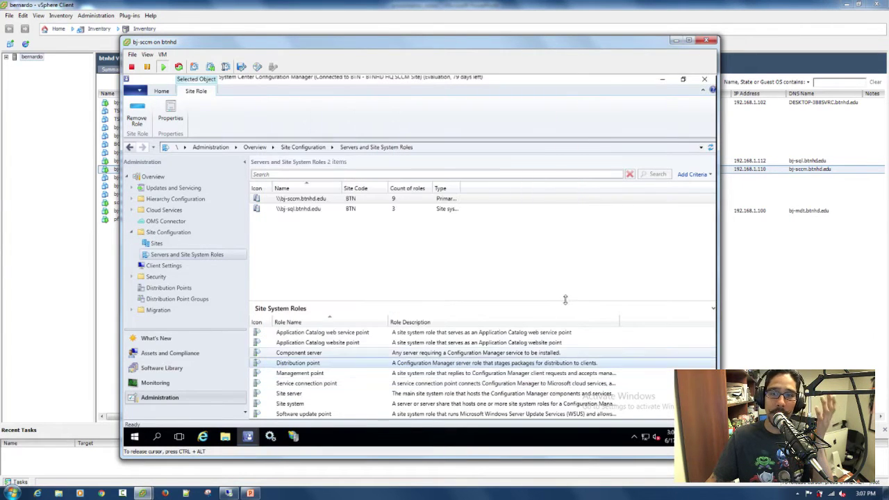
{"action": "left_click", "coordinate": [705, 41]}
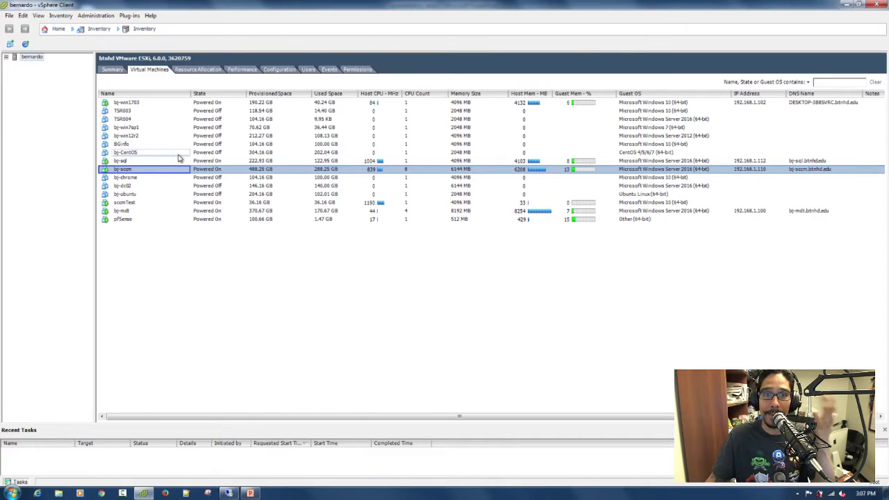
Unlock the BJ-SCCM machine by entering the Administrator password at its lock screen
{"action": "left_click", "coordinate": [230, 494]}
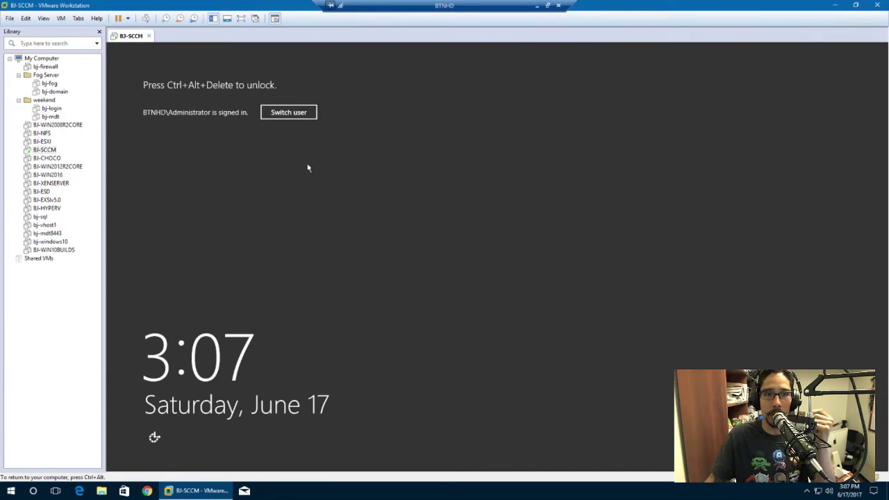
{"action": "left_click", "coordinate": [146, 18]}
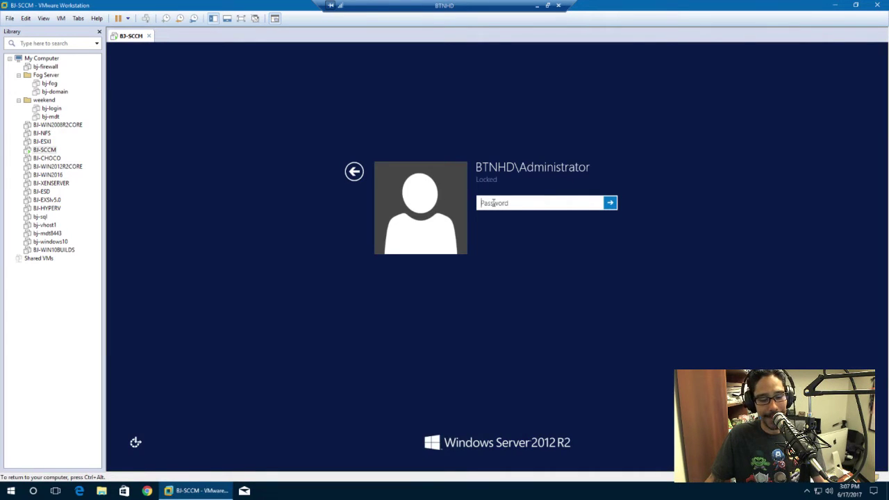
{"action": "type", "text": "P"}
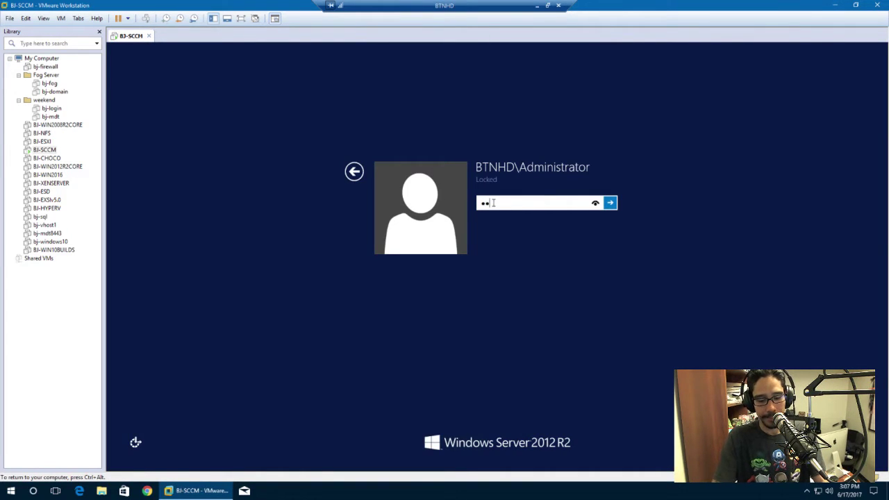
{"action": "key", "text": "Return"}
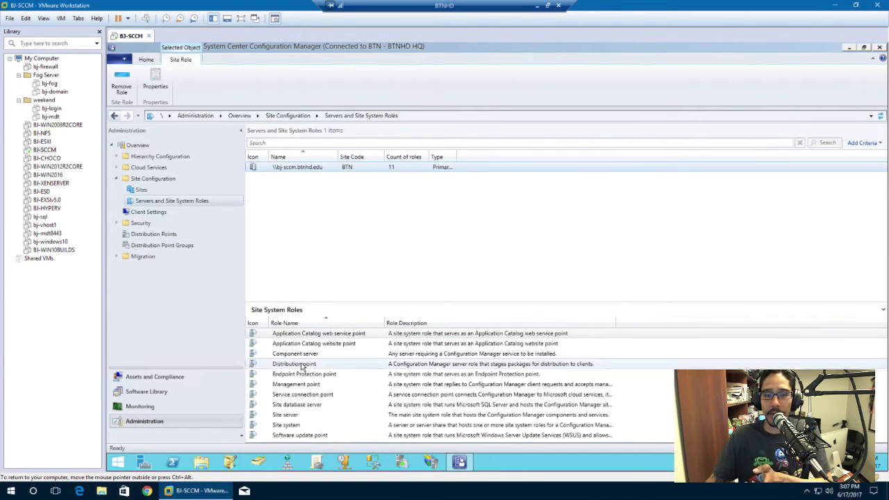
Check that the Management point role uses HTTP and close its properties unchanged
{"action": "right_click", "coordinate": [295, 387]}
{"action": "left_click", "coordinate": [325, 410]}
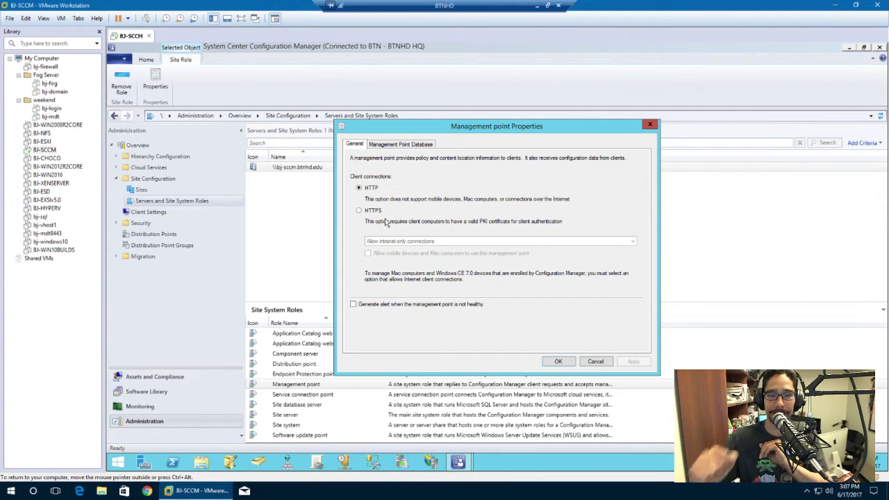
{"action": "left_click", "coordinate": [600, 367]}
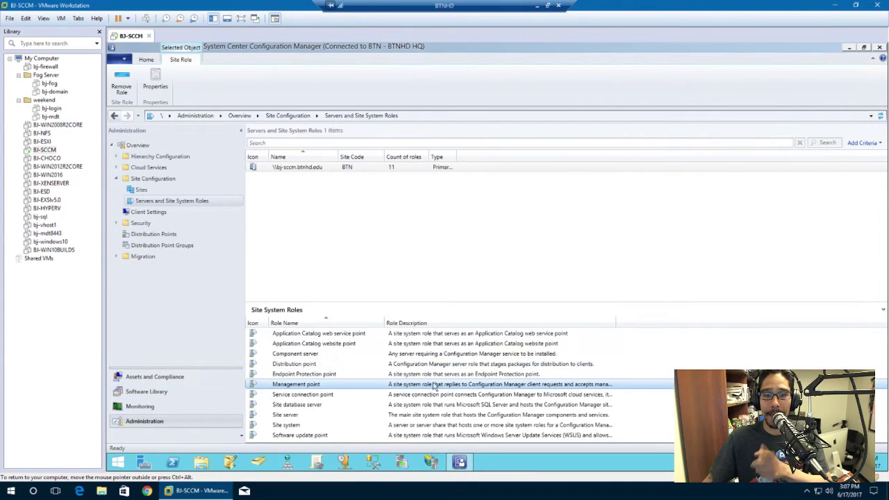
Confirm the Distribution point role uses HTTP, then open File Explorer on This PC
{"action": "left_click", "coordinate": [304, 366]}
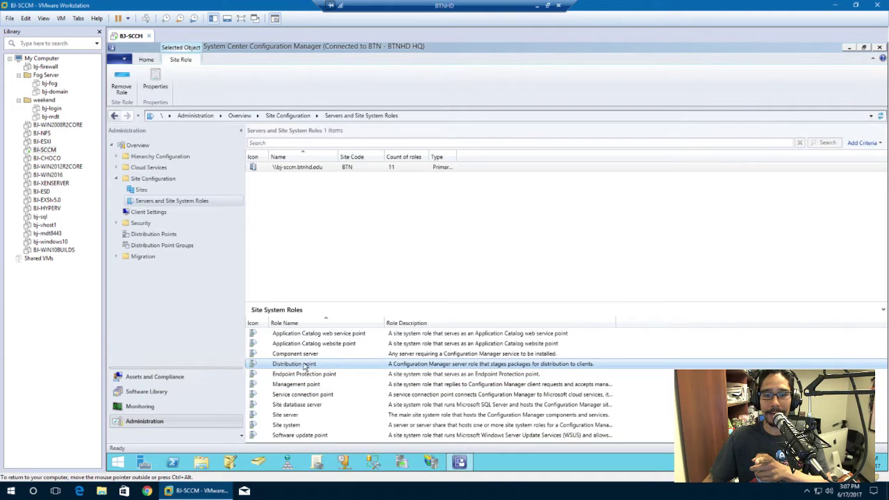
{"action": "right_click", "coordinate": [303, 368]}
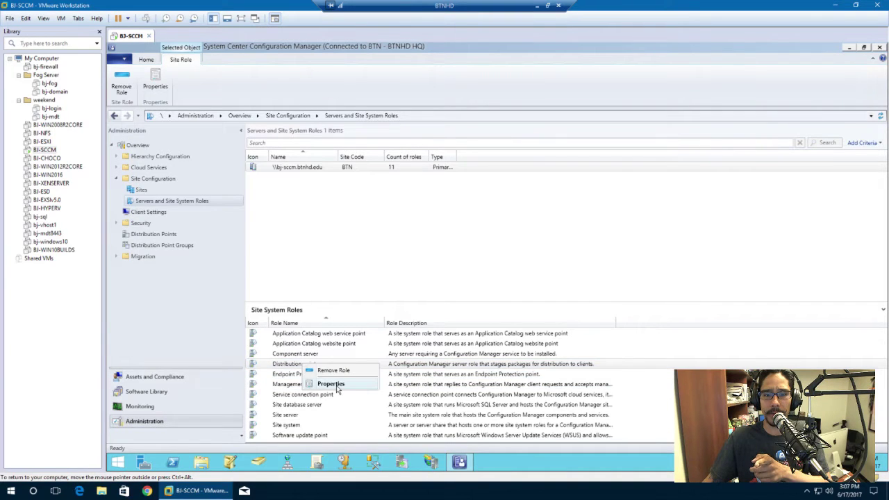
{"action": "left_click", "coordinate": [336, 387]}
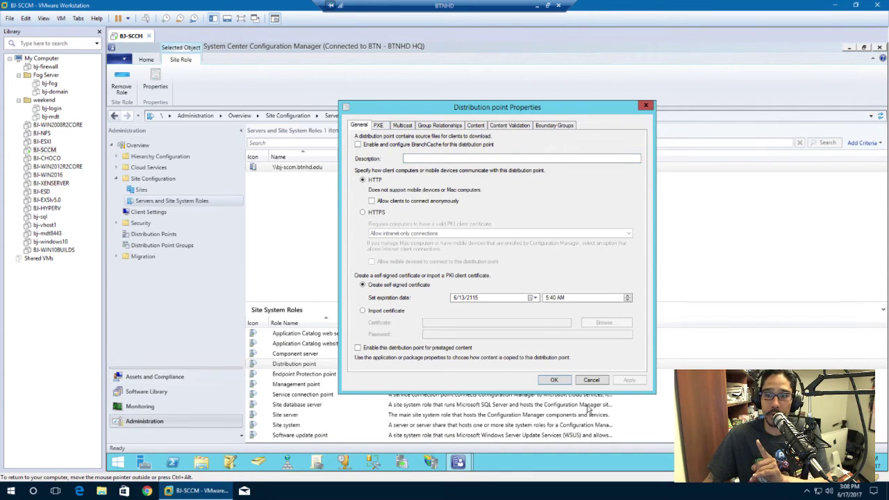
{"action": "left_click", "coordinate": [591, 380]}
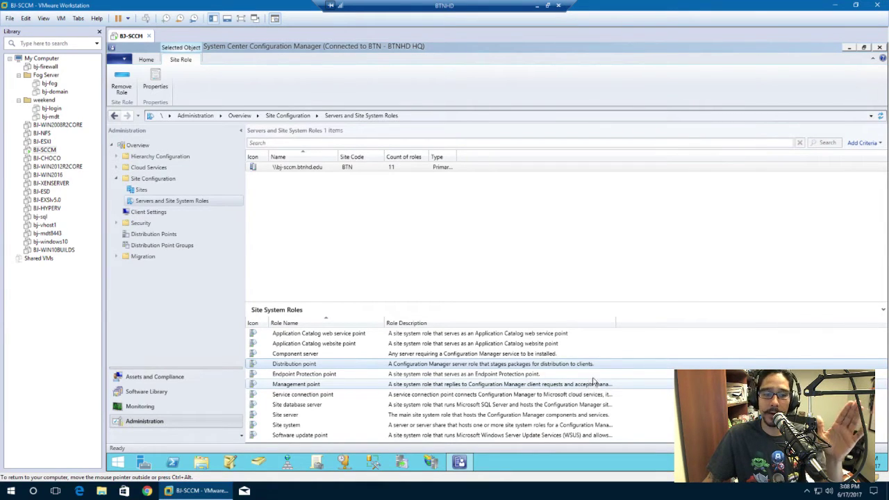
{"action": "left_click", "coordinate": [104, 491]}
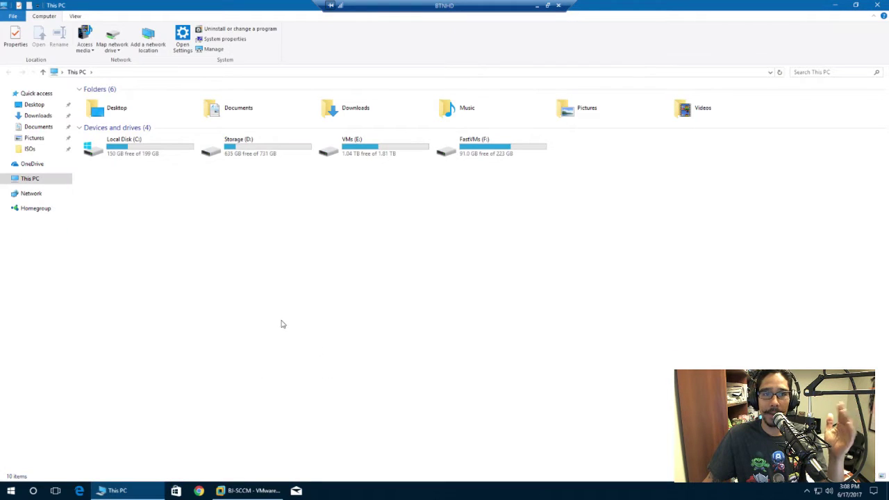
Create a new folder named bj-TSR012 on the FastVMs (F:) drive
{"action": "double_click", "coordinate": [476, 151]}
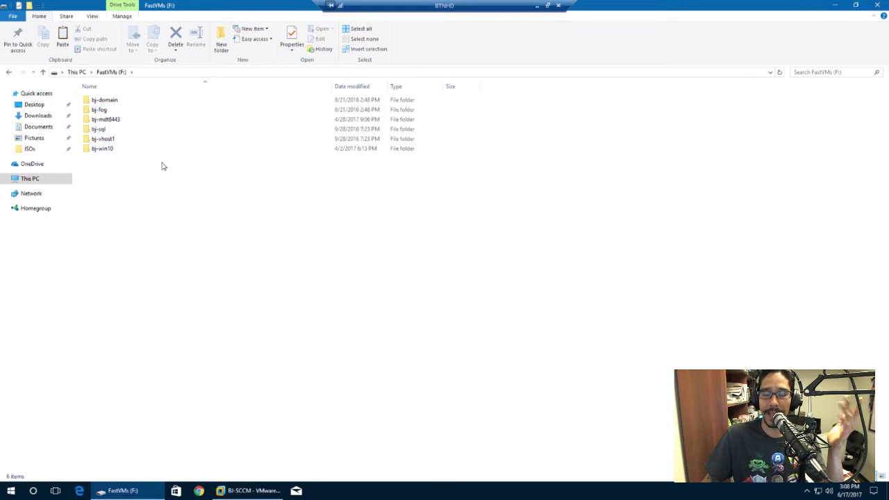
{"action": "left_click", "coordinate": [221, 42]}
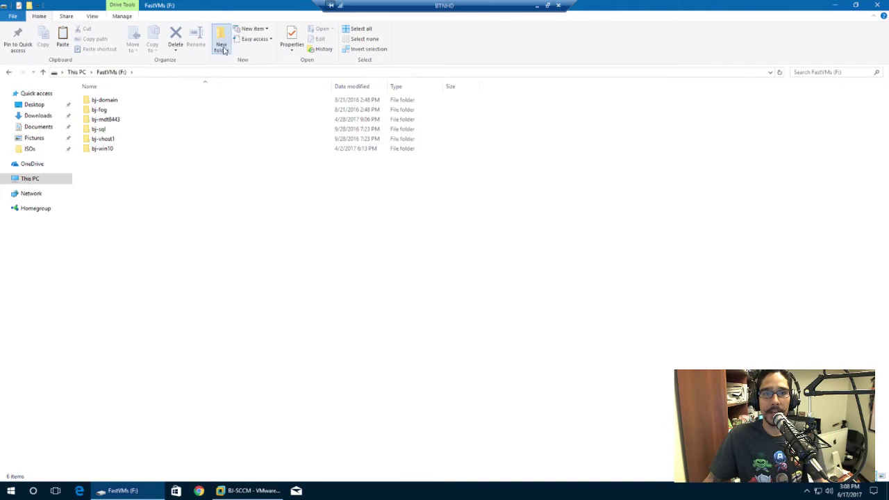
{"action": "type", "text": "bj"}
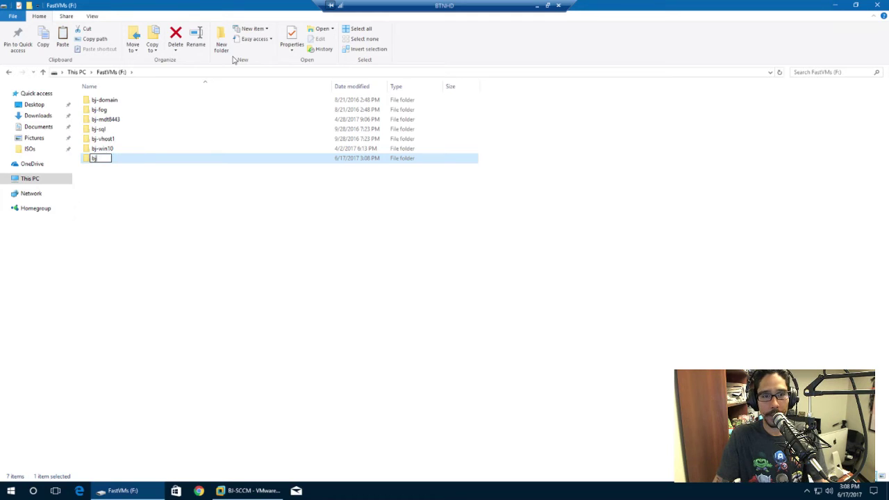
{"action": "type", "text": "-T"}
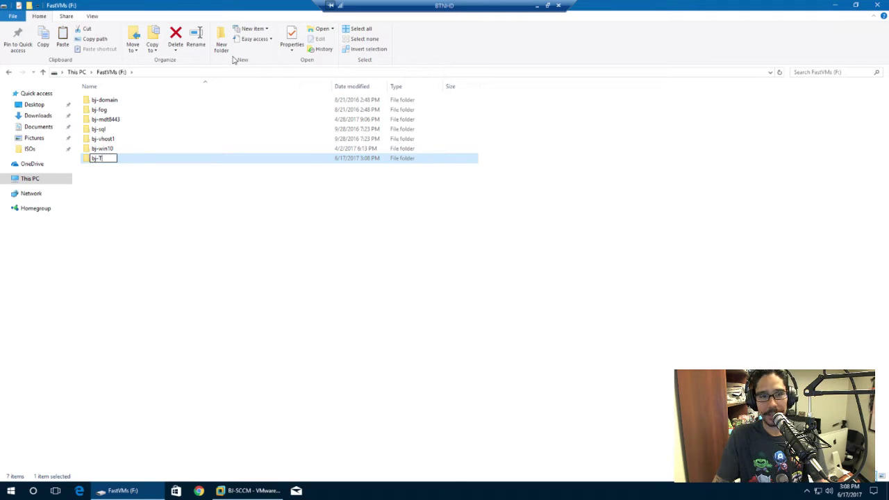
{"action": "type", "text": "SR"}
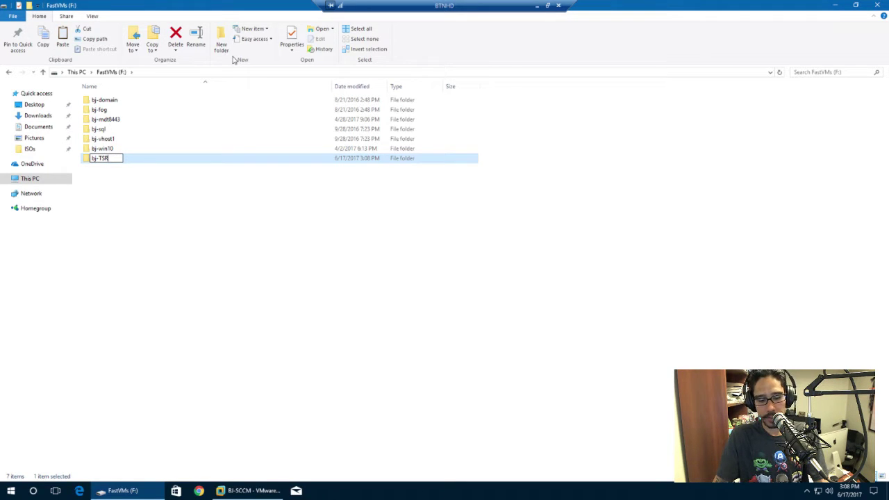
{"action": "type", "text": "012"}
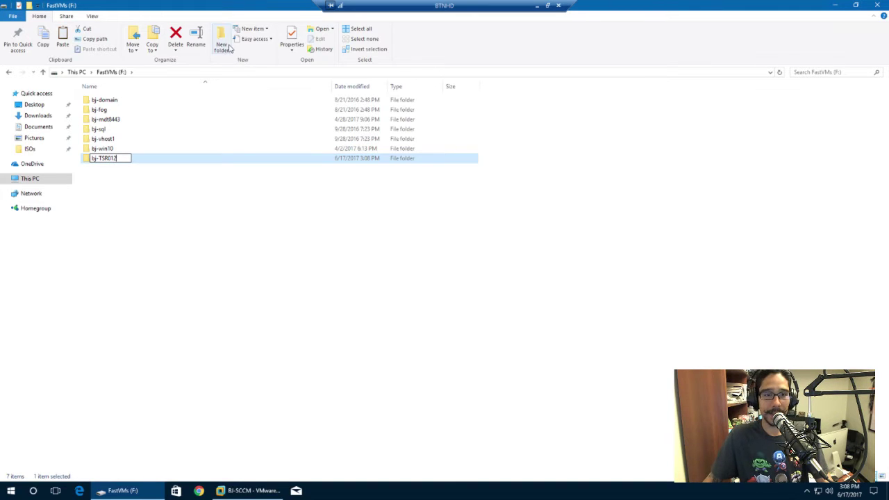
{"action": "key", "text": "Return"}
Copy the folder path F:\bj-TSR012 and close the Explorer window
{"action": "double_click", "coordinate": [105, 158]}
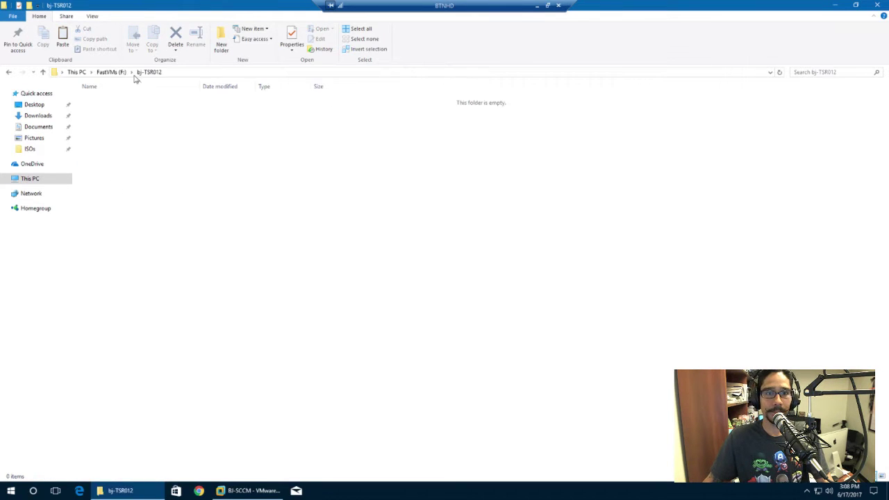
{"action": "left_click", "coordinate": [187, 74]}
{"action": "key", "text": "ctrl+c"}
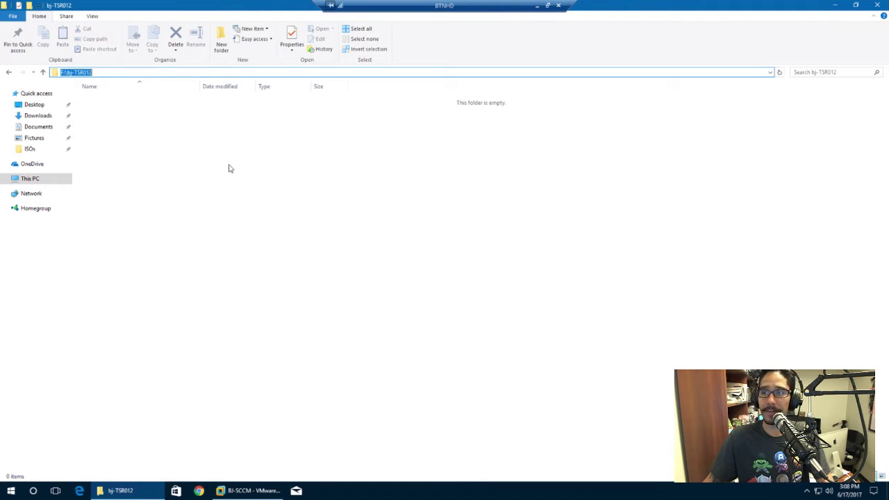
{"action": "left_click", "coordinate": [881, 4]}
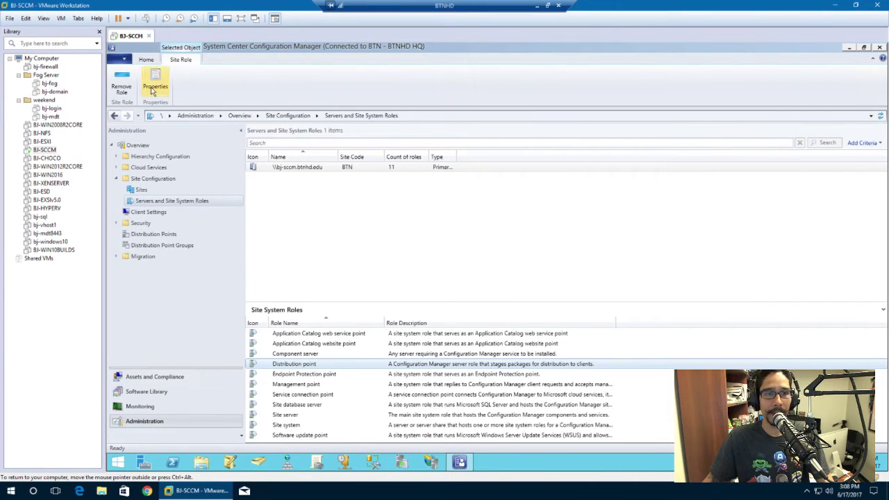
Start a new virtual machine, installing the OS later, with Windows 10 x64 guest
{"action": "left_click", "coordinate": [9, 18]}
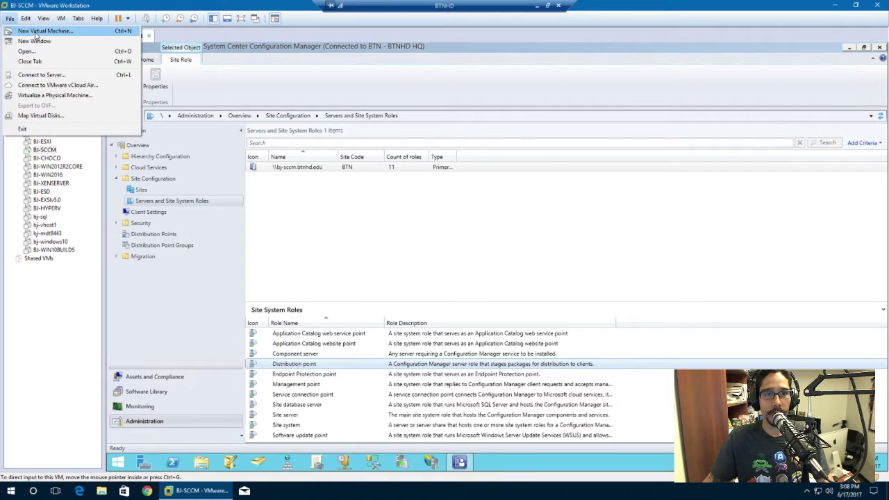
{"action": "left_click", "coordinate": [32, 30]}
{"action": "left_click", "coordinate": [484, 325]}
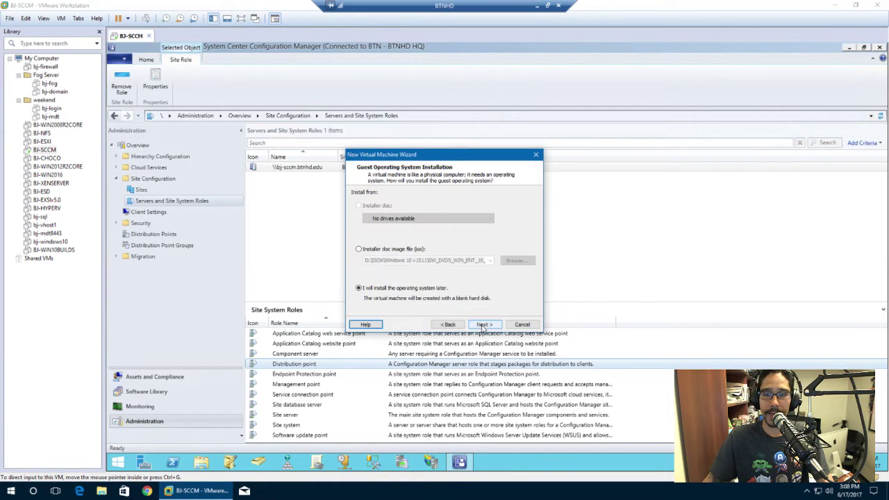
{"action": "left_click", "coordinate": [484, 325]}
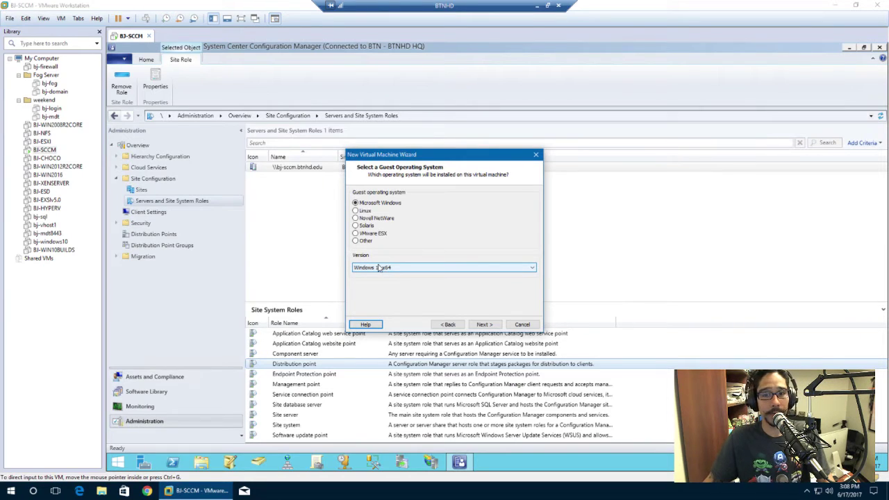
{"action": "left_click", "coordinate": [484, 324]}
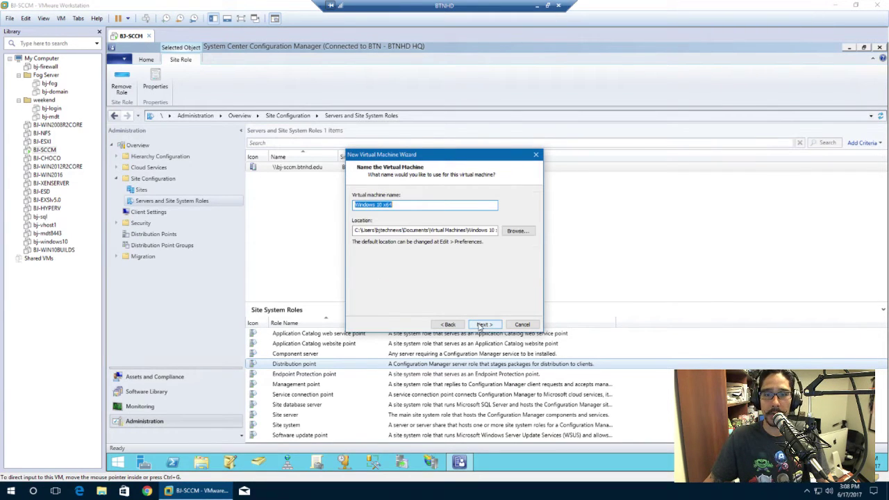
Set the VM location to F:\bj-TSR012 and name the VM bj-TSR012
{"action": "left_click", "coordinate": [411, 231]}
{"action": "key", "text": "ctrl+a"}
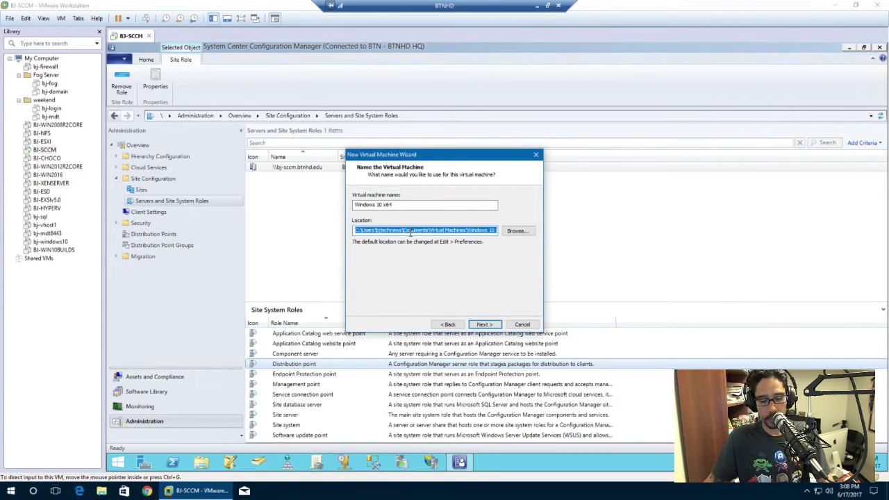
{"action": "type", "text": "F:\bj-TSR012"}
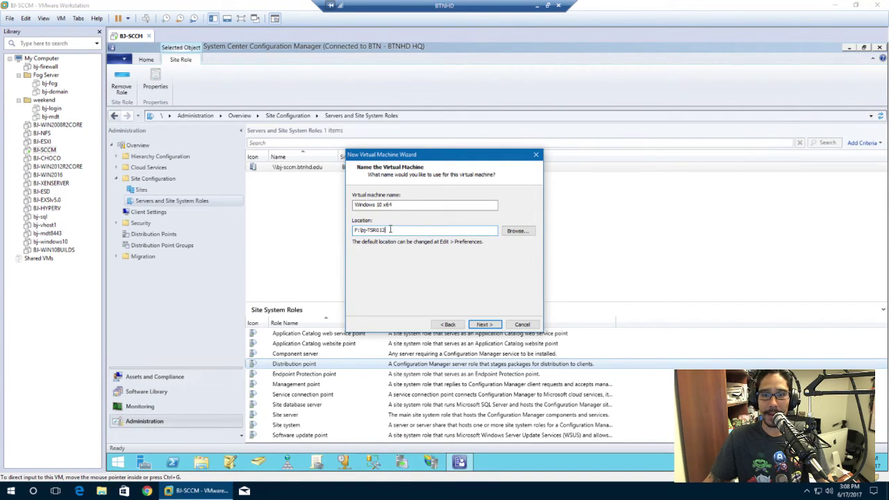
{"action": "left_click_drag", "start_coordinate": [387, 230], "coordinate": [362, 231]}
{"action": "key", "text": "ctrl+c"}
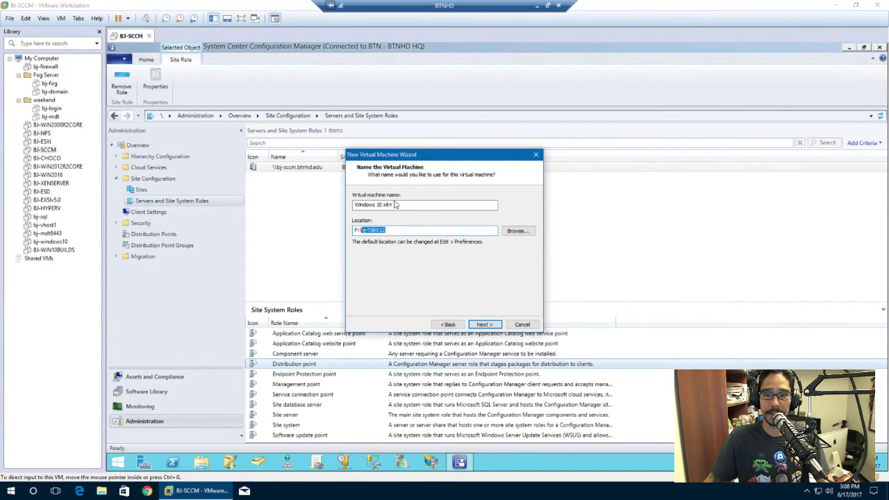
{"action": "triple_click", "coordinate": [394, 204]}
{"action": "key", "text": "ctrl+v"}
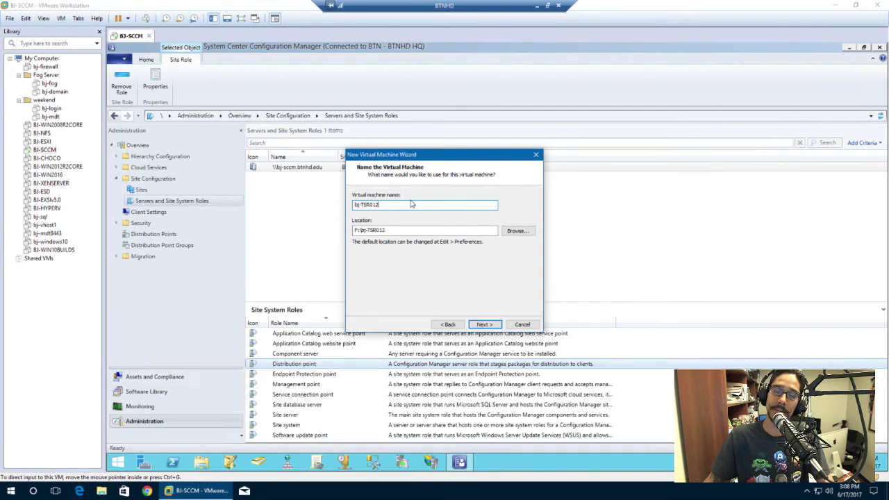
Accept the 60 GB split disk and finish creating the VM
{"action": "left_click", "coordinate": [485, 324]}
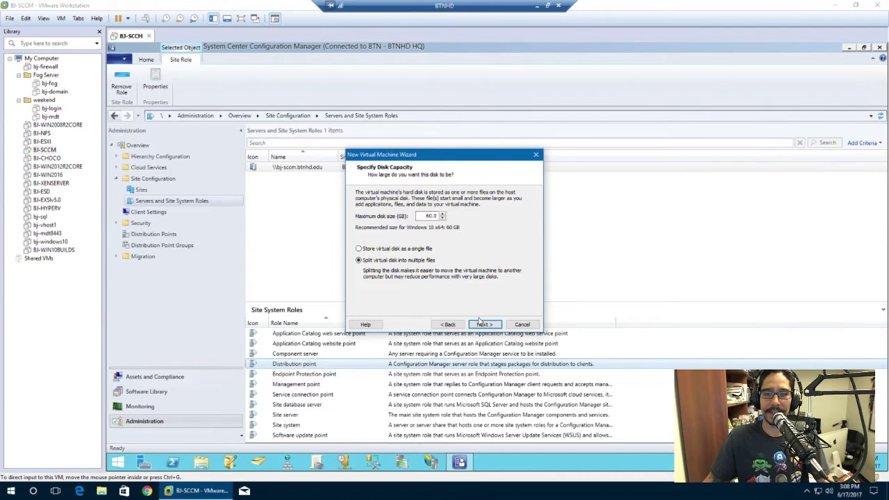
{"action": "left_click", "coordinate": [484, 324]}
{"action": "left_click", "coordinate": [494, 325]}
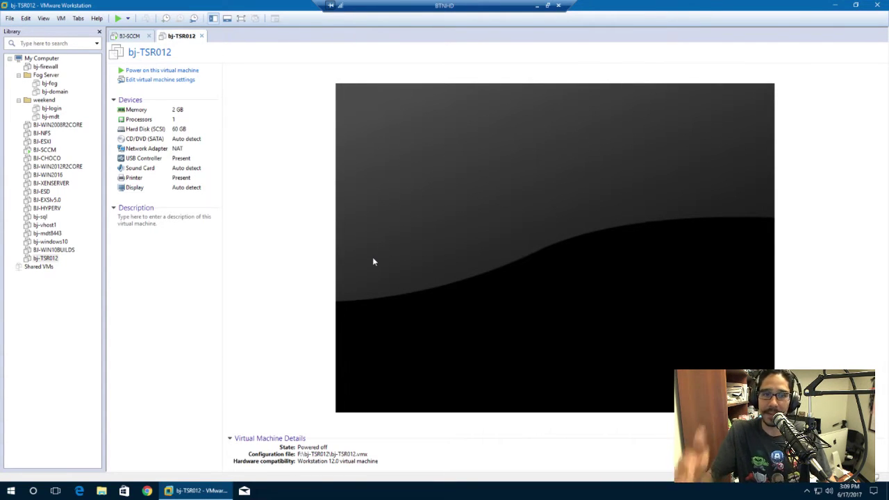
Power on bj-TSR012 and network-boot it (F12) into Microsoft Windows PE (x64)
{"action": "left_click", "coordinate": [162, 70]}
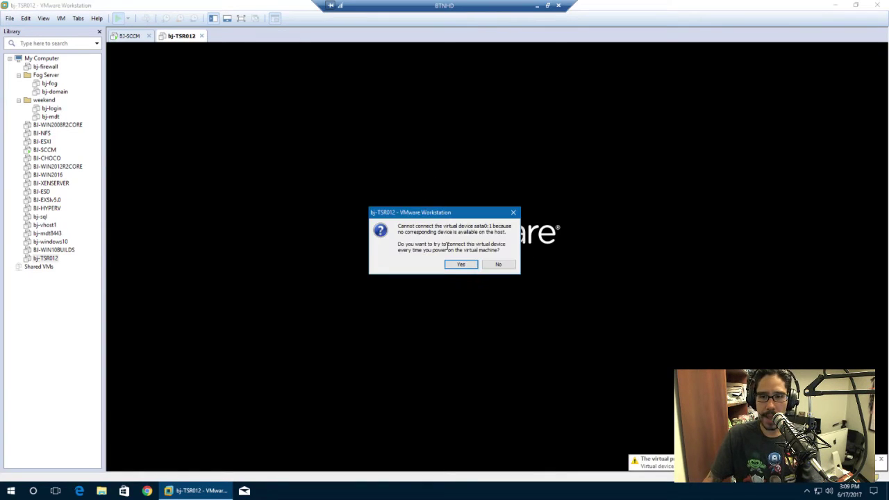
{"action": "left_click", "coordinate": [465, 258]}
{"action": "left_click", "coordinate": [464, 258]}
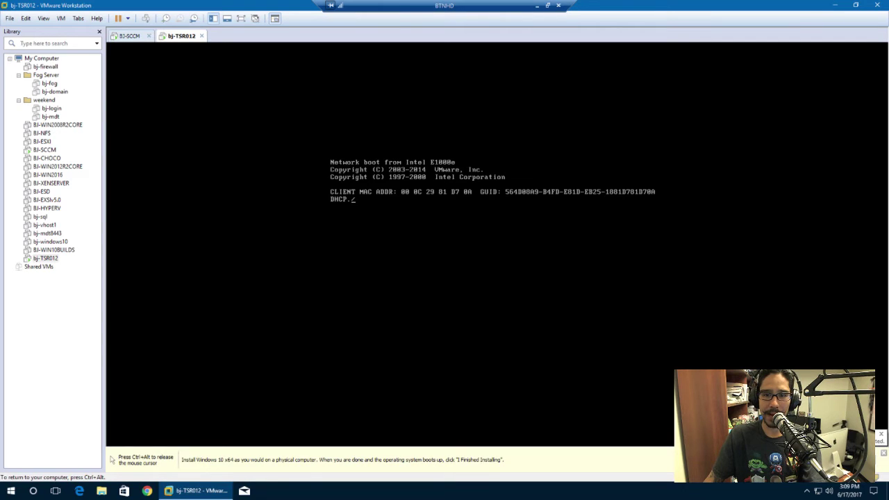
{"action": "key", "text": "F12"}
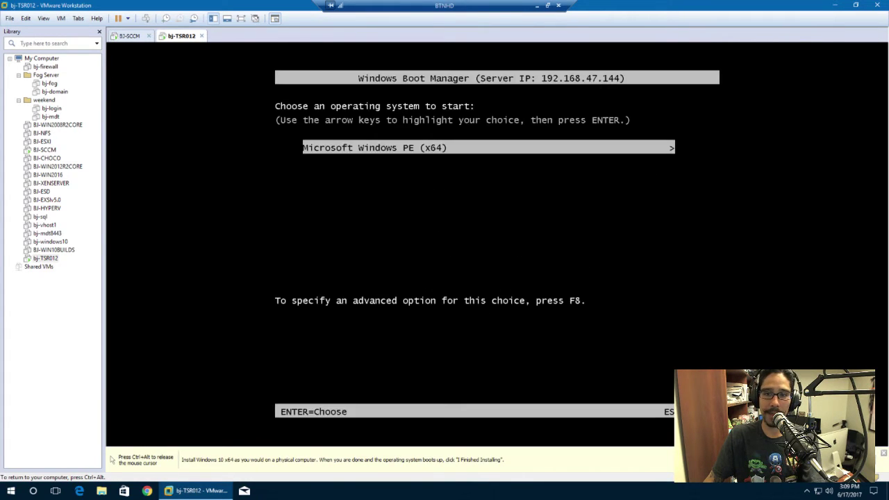
{"action": "key", "text": "Return"}
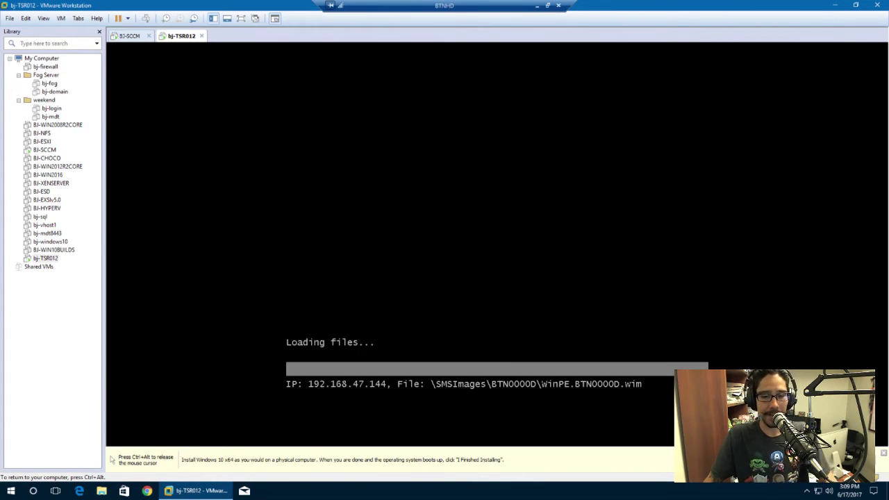
Release input to the host, dismiss the install hint, and switch to BJ-SCCM
{"action": "key", "text": "ctrl+alt"}
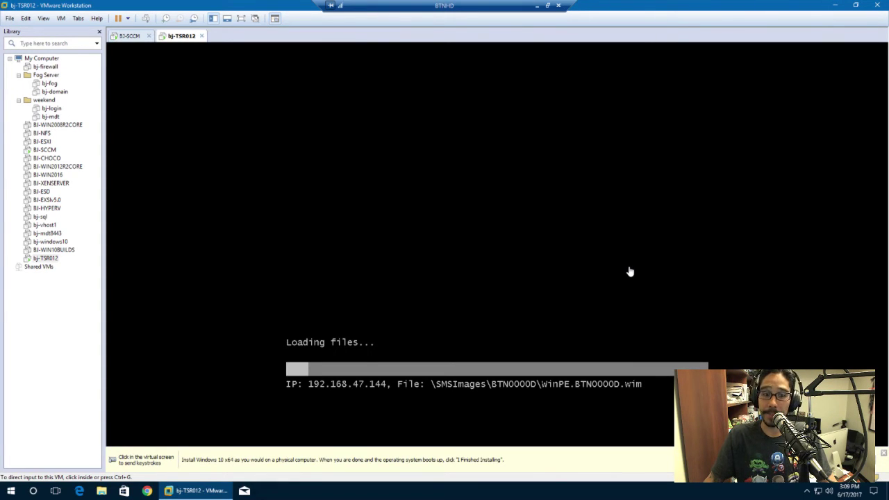
{"action": "left_click", "coordinate": [882, 453]}
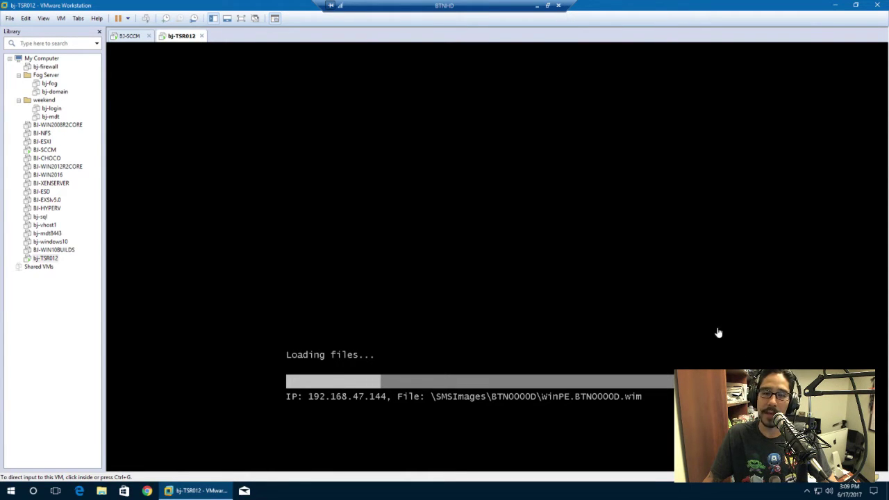
{"action": "left_click", "coordinate": [129, 37]}
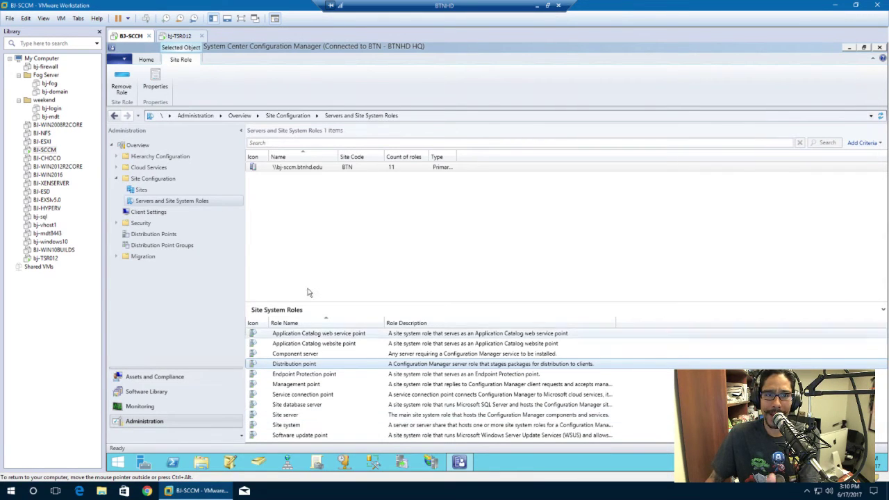
Open the DHCP console and expand bj-sccm.btnhd.edu > IPv4 > 192.168.47.0 scope's address pool
{"action": "left_click", "coordinate": [345, 463]}
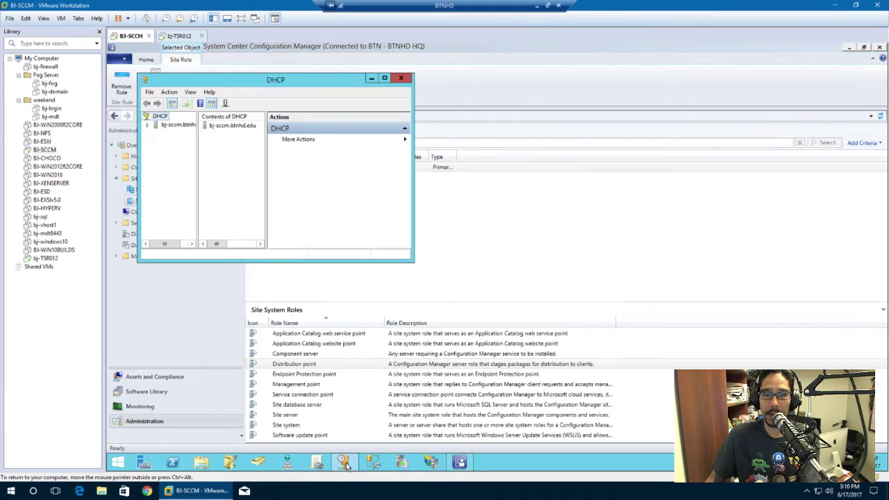
{"action": "left_click", "coordinate": [384, 79]}
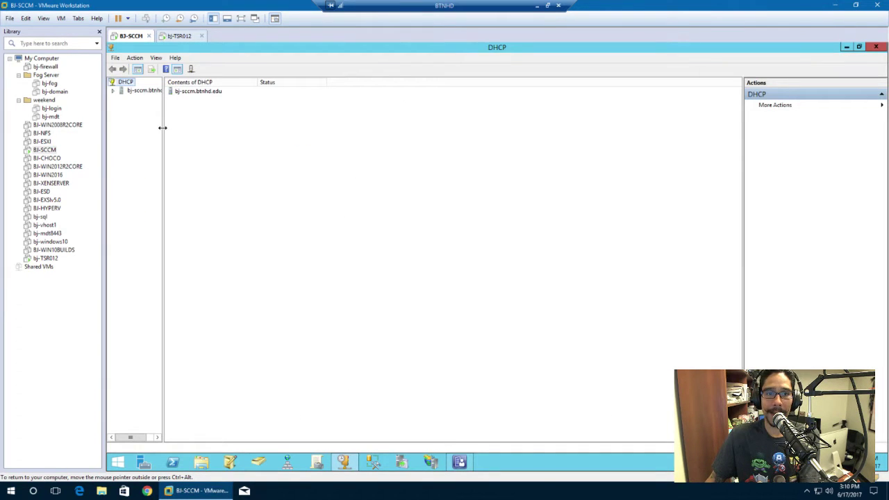
{"action": "left_click_drag", "start_coordinate": [163, 128], "coordinate": [207, 128]}
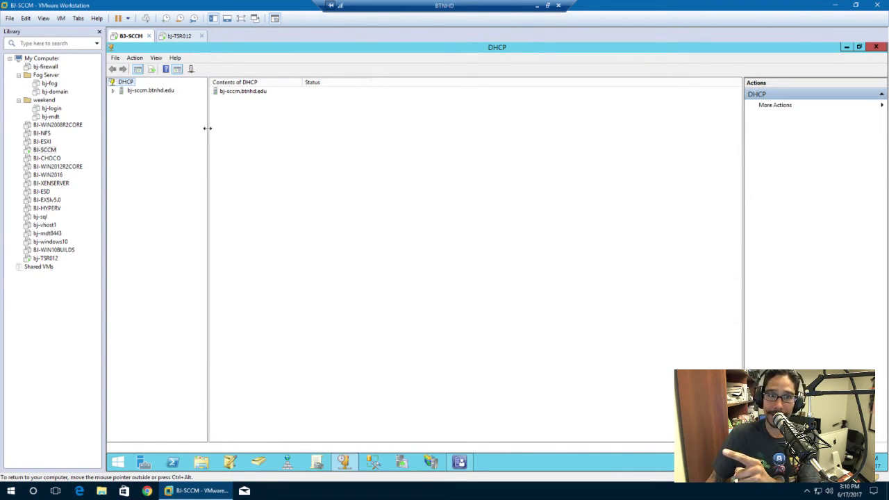
{"action": "left_click", "coordinate": [113, 91]}
{"action": "left_click", "coordinate": [122, 100]}
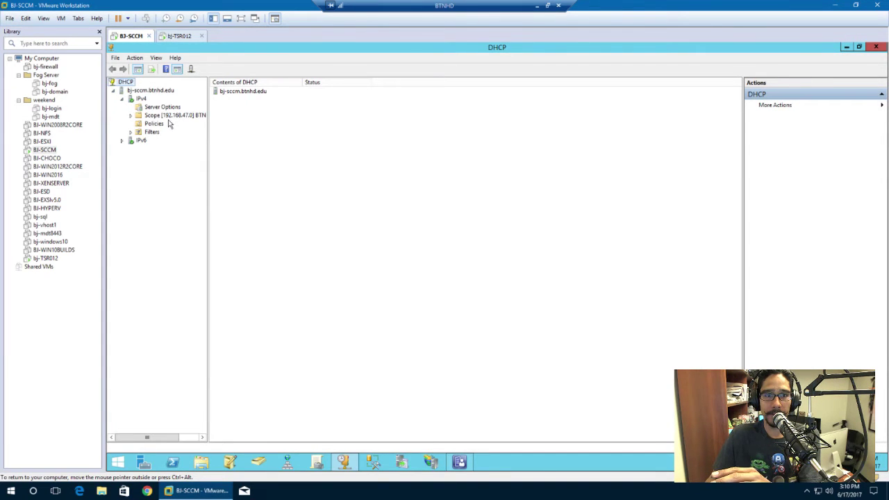
{"action": "left_click", "coordinate": [131, 115]}
{"action": "left_click", "coordinate": [179, 125]}
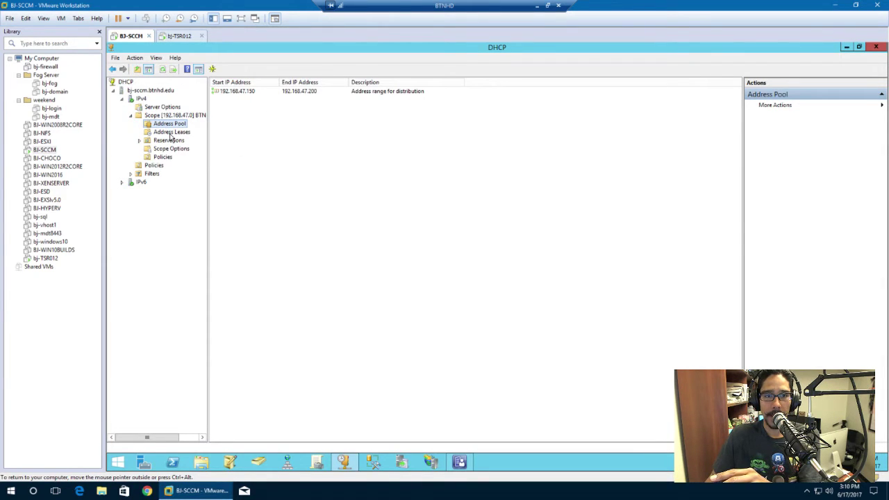
Check the booting bj-TSR012 VM, then review the scope's address leases and options
{"action": "left_click", "coordinate": [179, 35]}
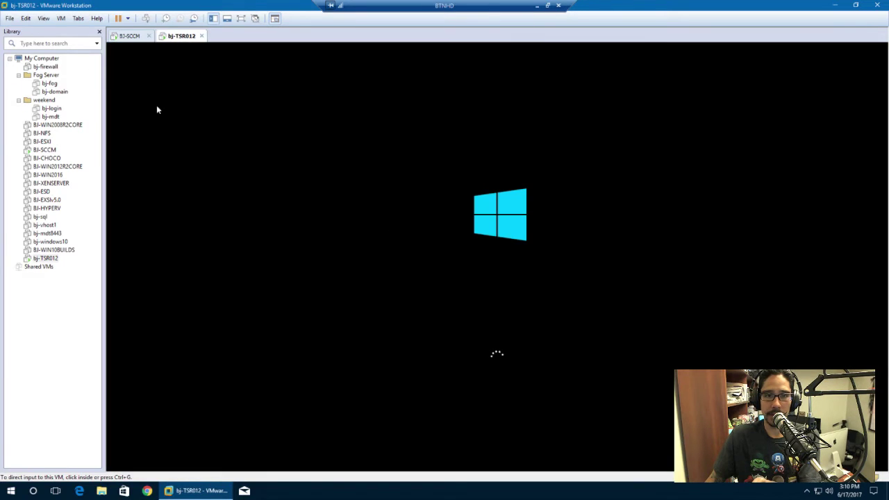
{"action": "left_click", "coordinate": [130, 36]}
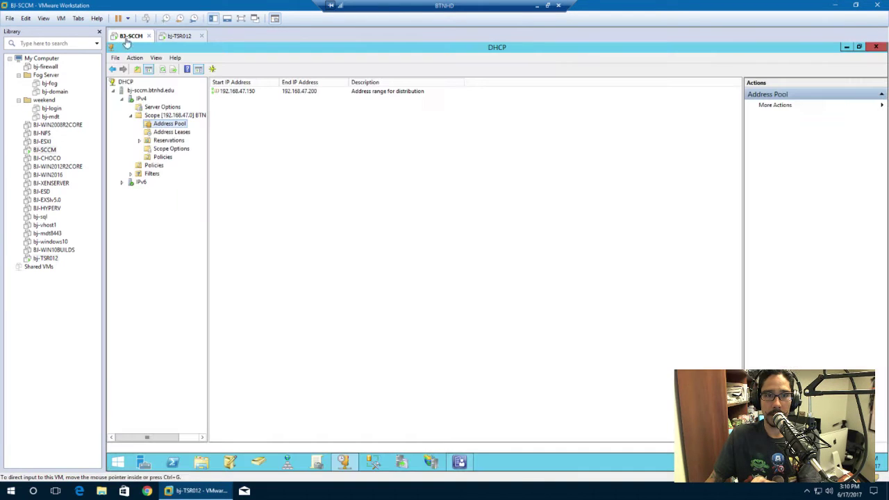
{"action": "left_click", "coordinate": [172, 134]}
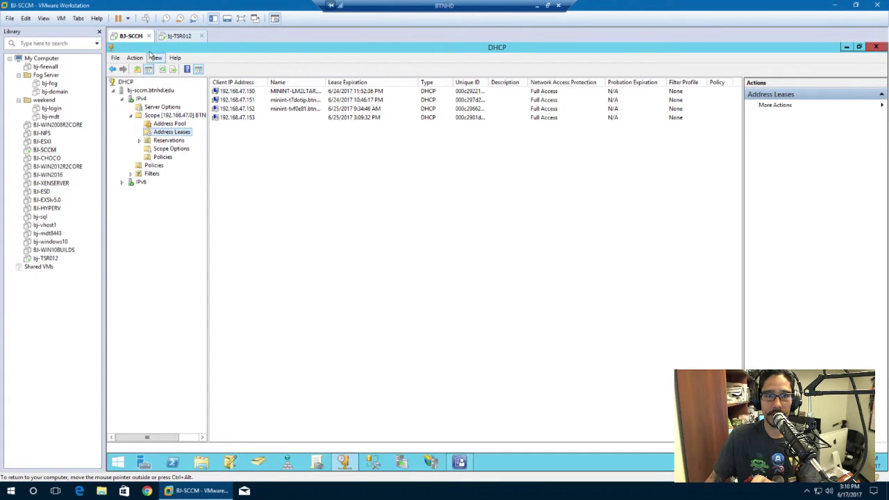
{"action": "left_click", "coordinate": [175, 150]}
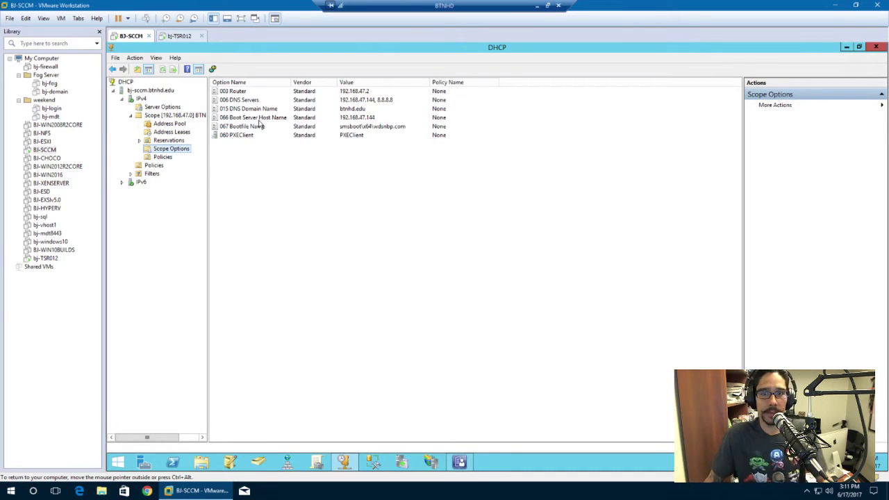
Review scope options 066, 067 and 060, then switch to the bj-TSR012 VM
{"action": "left_click", "coordinate": [258, 118]}
{"action": "left_click", "coordinate": [248, 135], "text": "shift"}
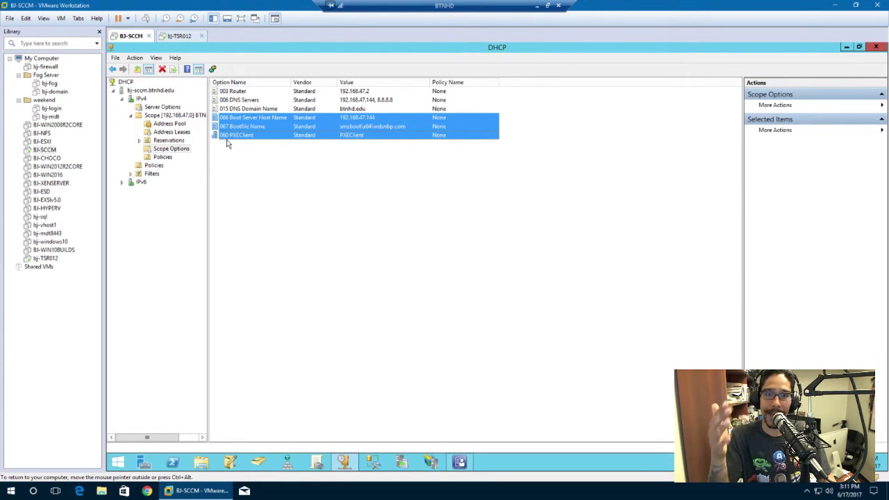
{"action": "left_click", "coordinate": [257, 174]}
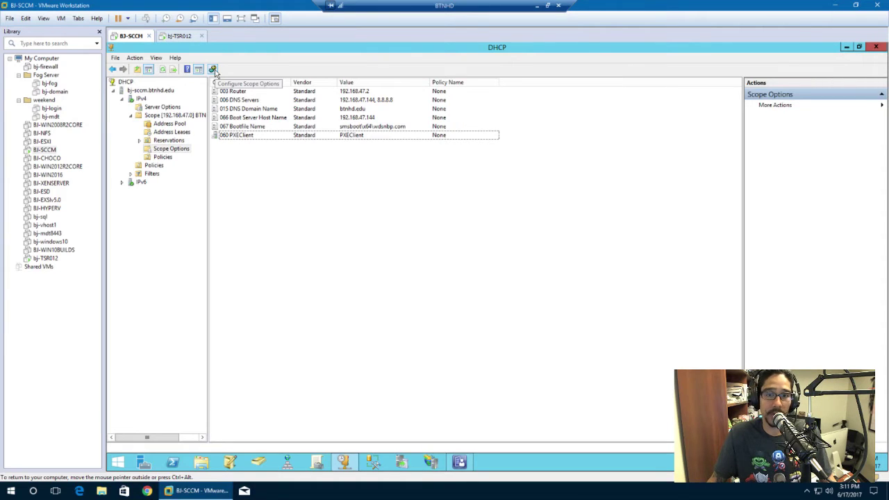
{"action": "left_click", "coordinate": [263, 120]}
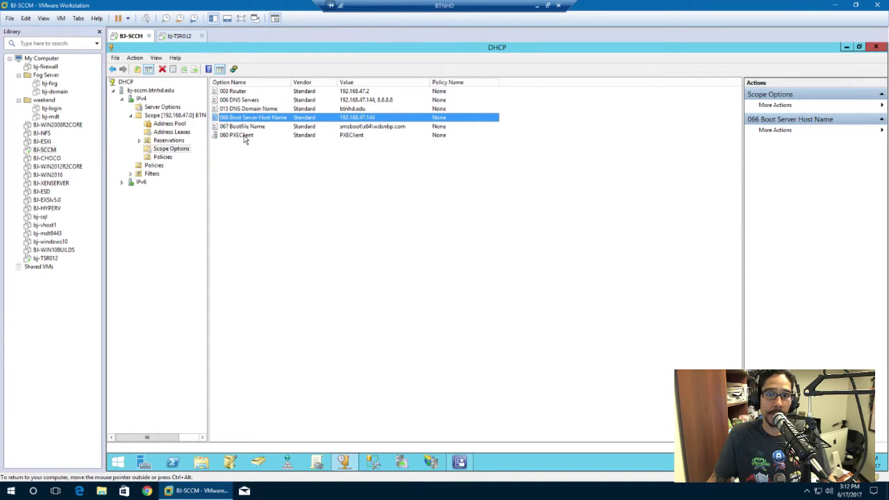
{"action": "left_click", "coordinate": [180, 36]}
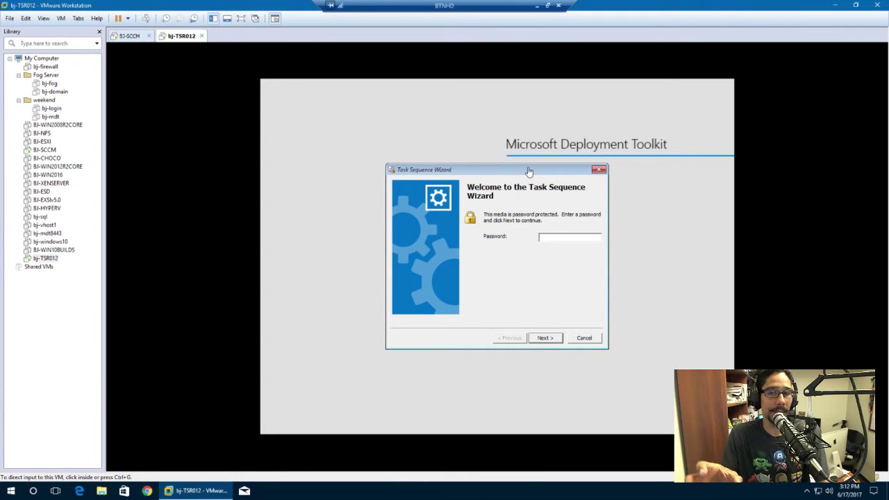
Enter the media password in the Task Sequence Wizard, then switch back to BJ-SCCM
{"action": "left_click", "coordinate": [551, 237]}
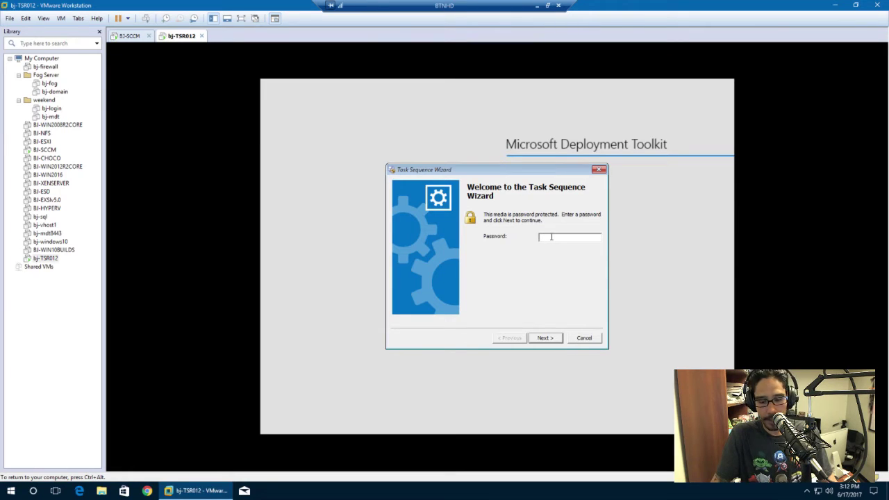
{"action": "type", "text": "*******"}
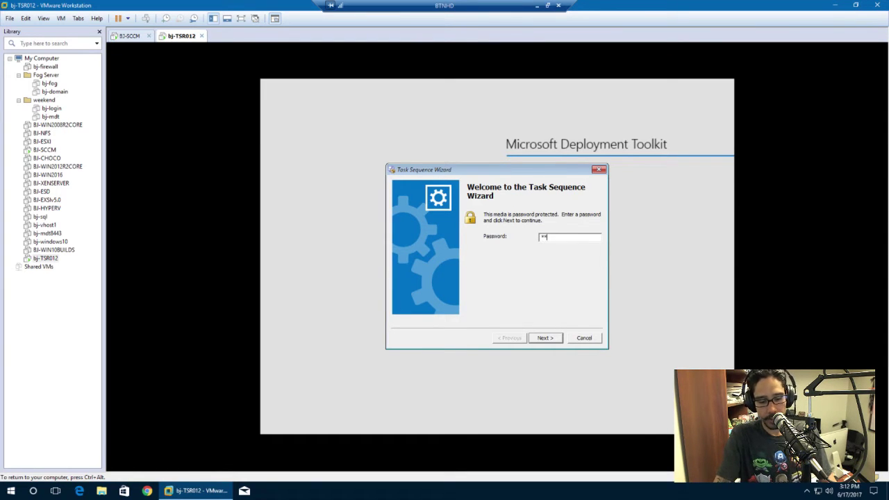
{"action": "key", "text": "Return"}
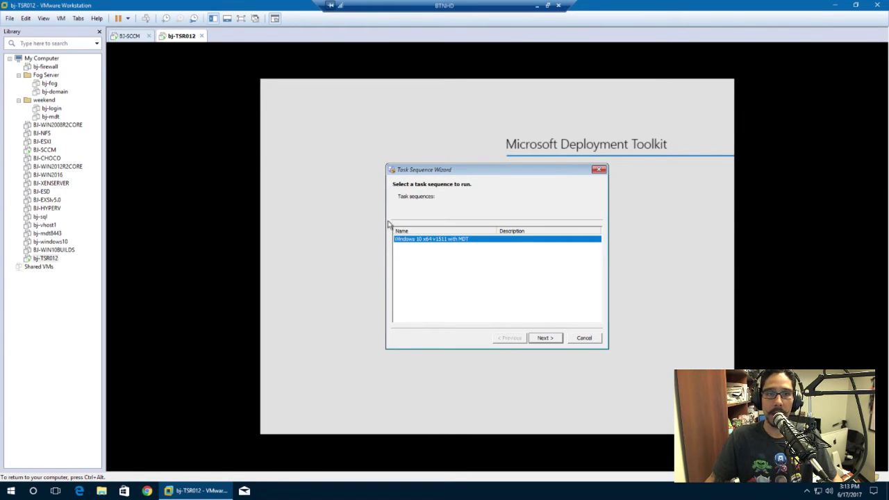
{"action": "left_click", "coordinate": [130, 36]}
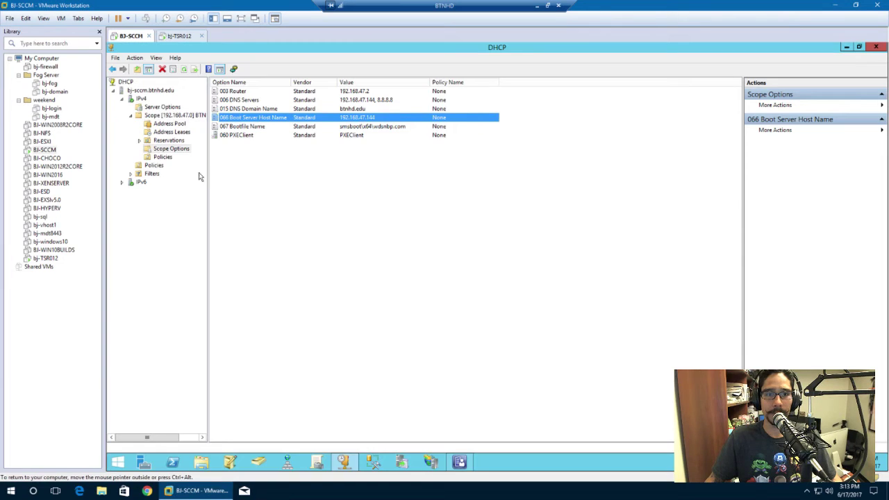
Close DHCP and show Task Sequences under Software Library > Operating Systems
{"action": "left_click", "coordinate": [876, 46]}
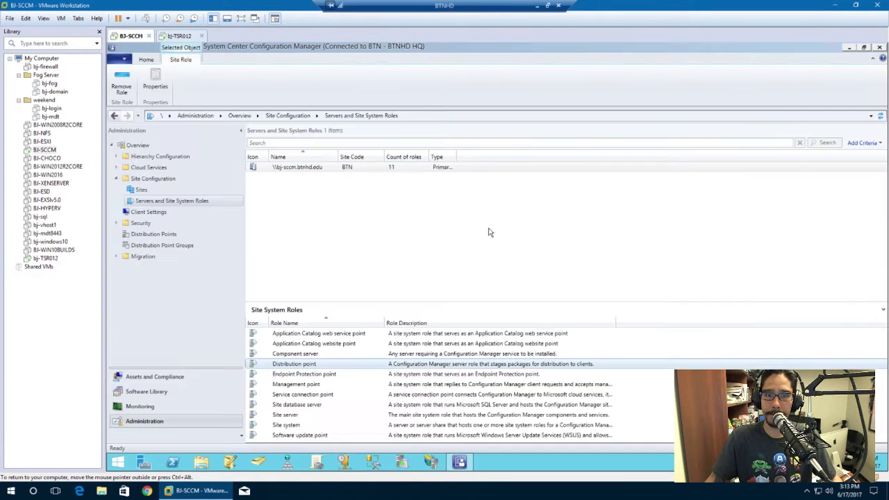
{"action": "left_click", "coordinate": [159, 393]}
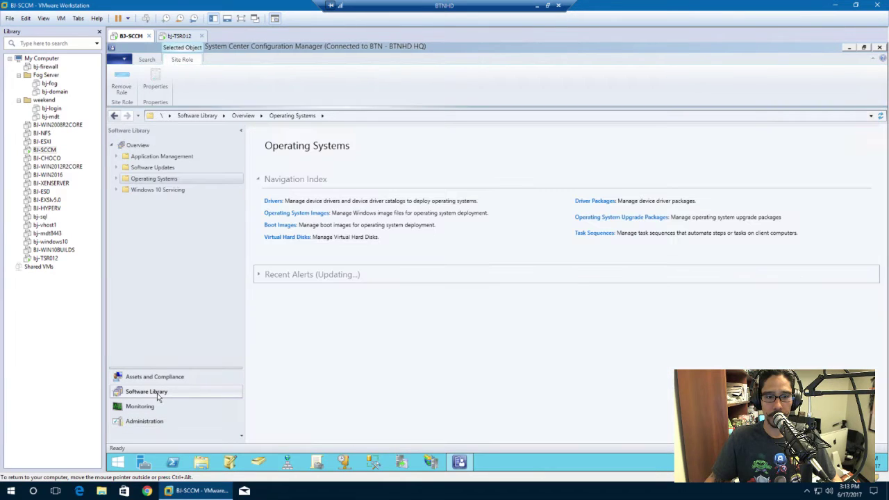
{"action": "left_click", "coordinate": [116, 179]}
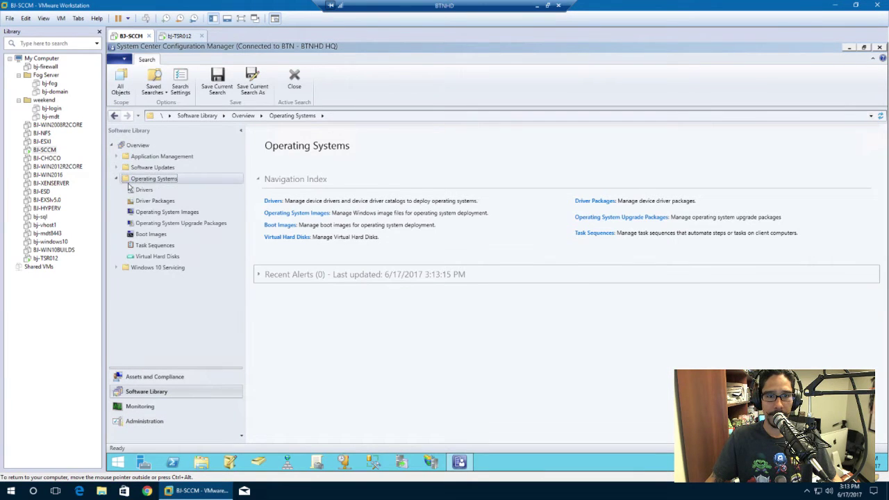
{"action": "left_click", "coordinate": [164, 245]}
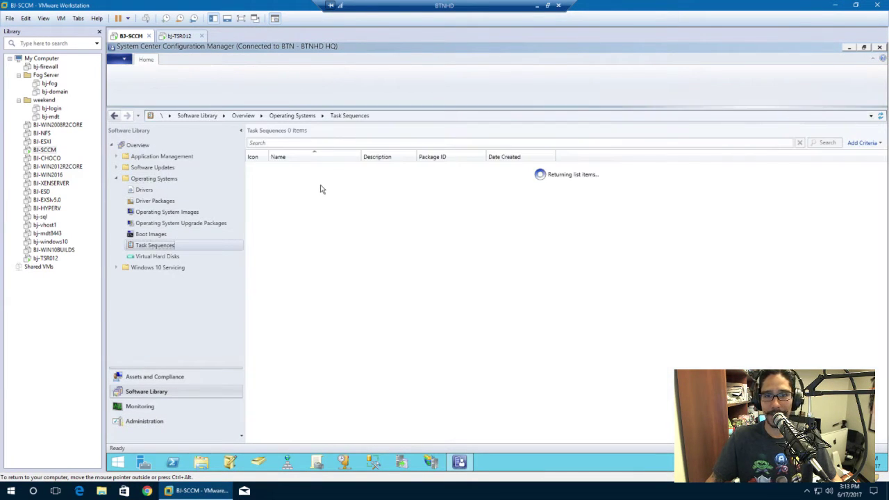
Start the Windows 10 task sequence on bj-TSR012 and present the PowerPoint title slide full-screen
{"action": "left_click", "coordinate": [177, 36]}
{"action": "left_click", "coordinate": [547, 336]}
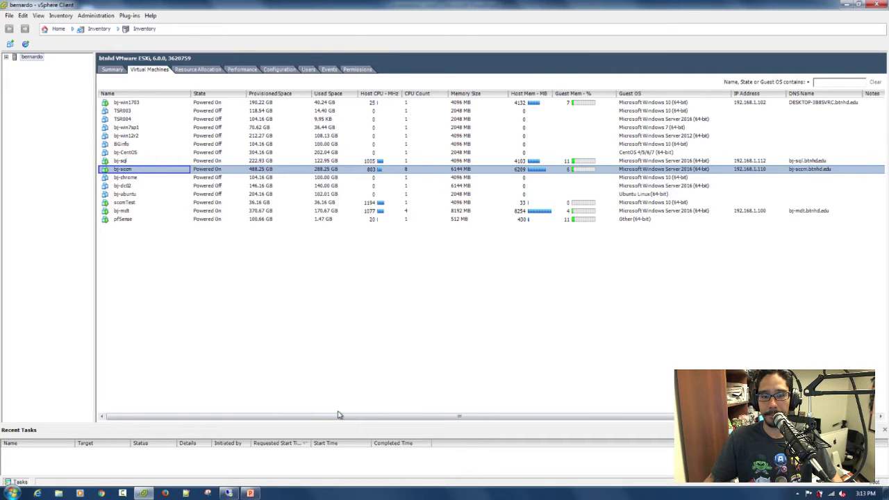
{"action": "left_click", "coordinate": [250, 493]}
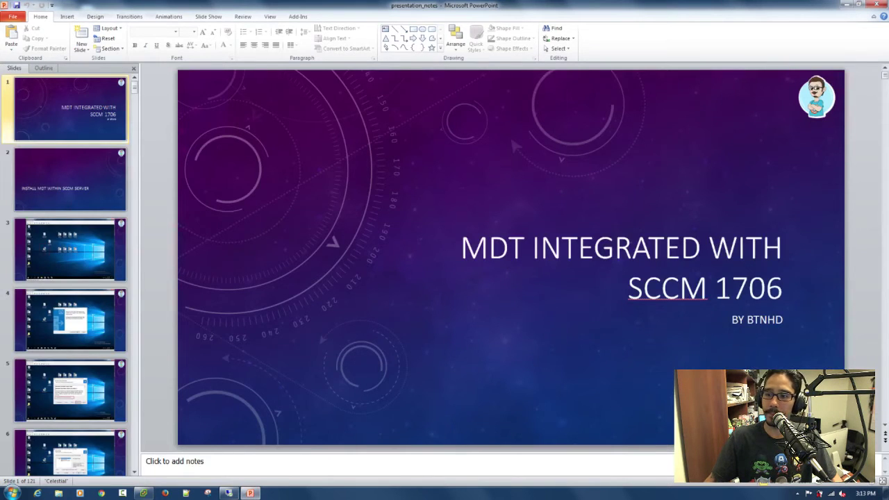
{"action": "left_click", "coordinate": [794, 486]}
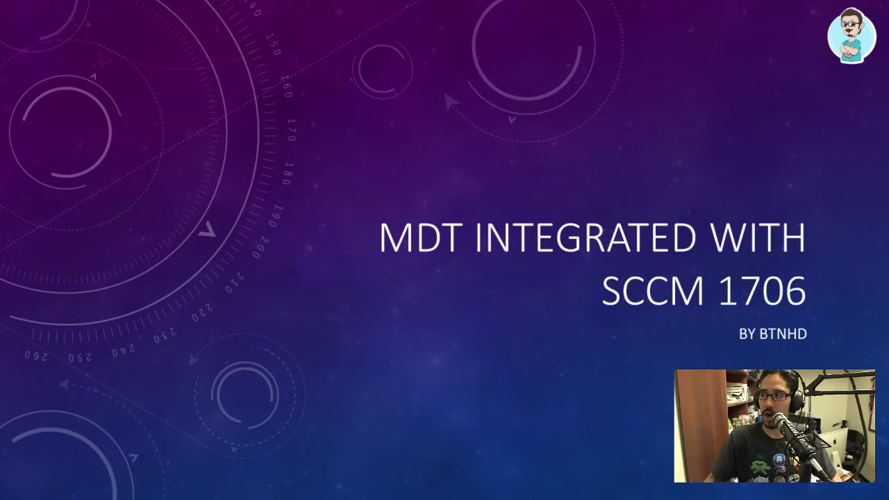
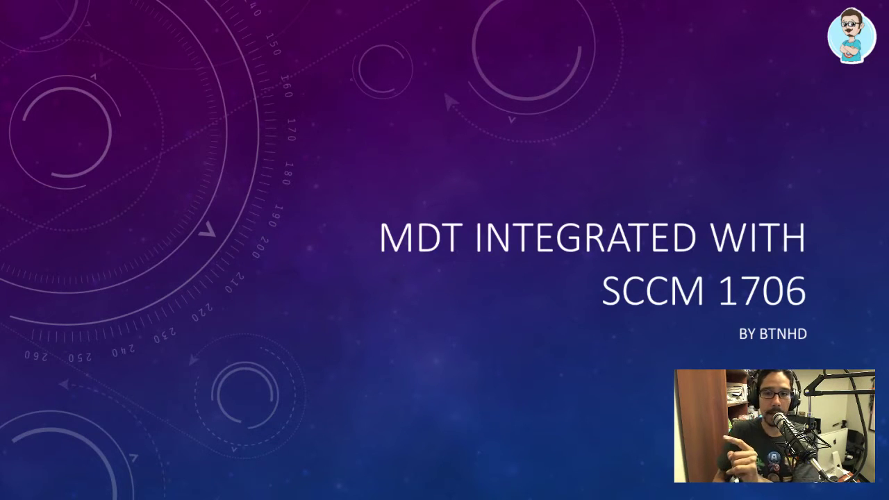
Advance from the 'MDT Integrated with SCCM 1706' title slide to the next slide
{"action": "key", "text": "Right"}
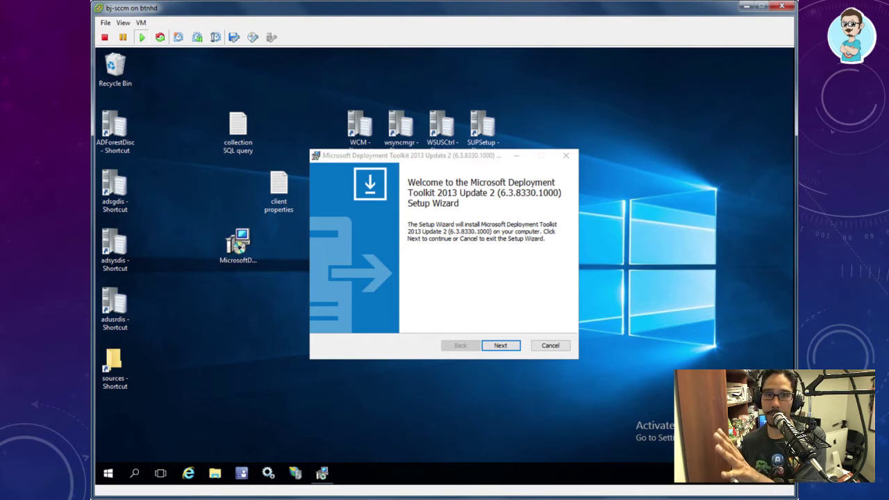
Install MDT 2013 Update 2 with default features, declining CEIP, and approve the UAC prompt
{"action": "key", "text": "Return"}
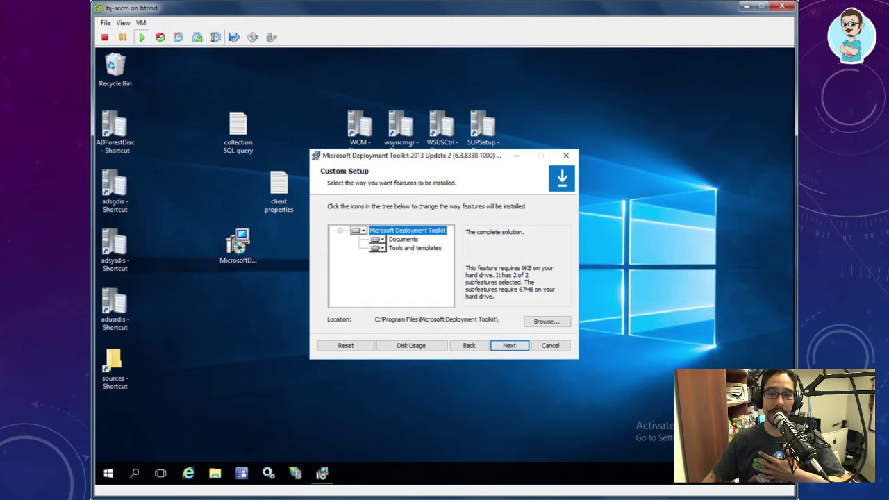
{"action": "key", "text": "Return"}
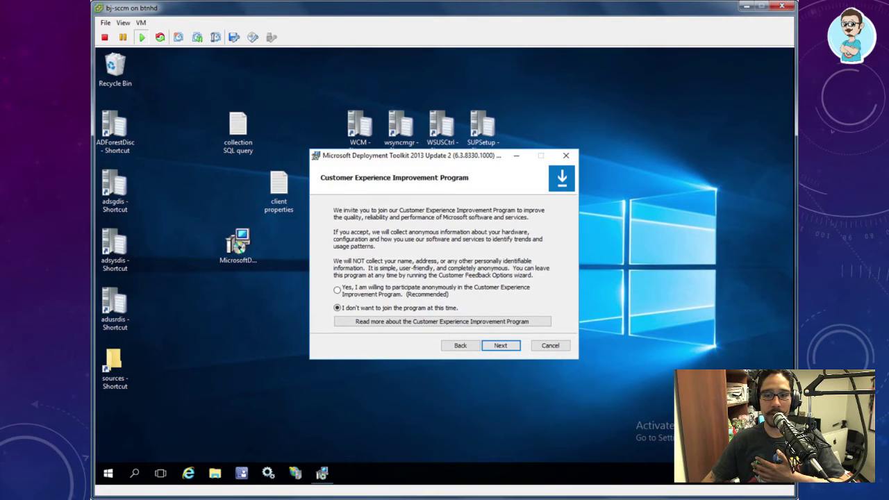
{"action": "key", "text": "Return"}
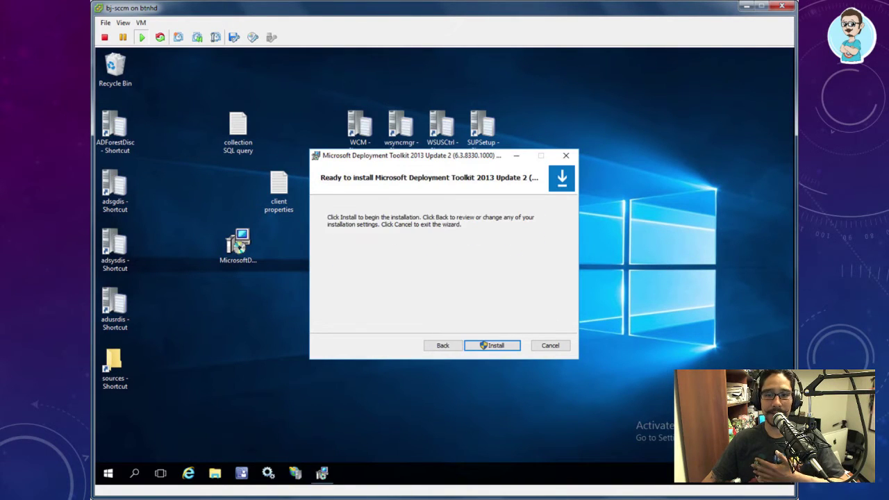
{"action": "key", "text": "Return"}
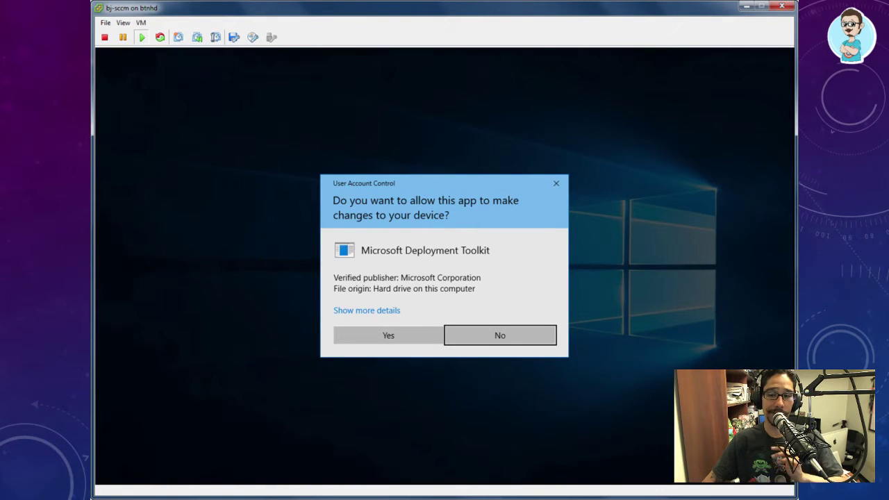
{"action": "key", "text": "alt+y"}
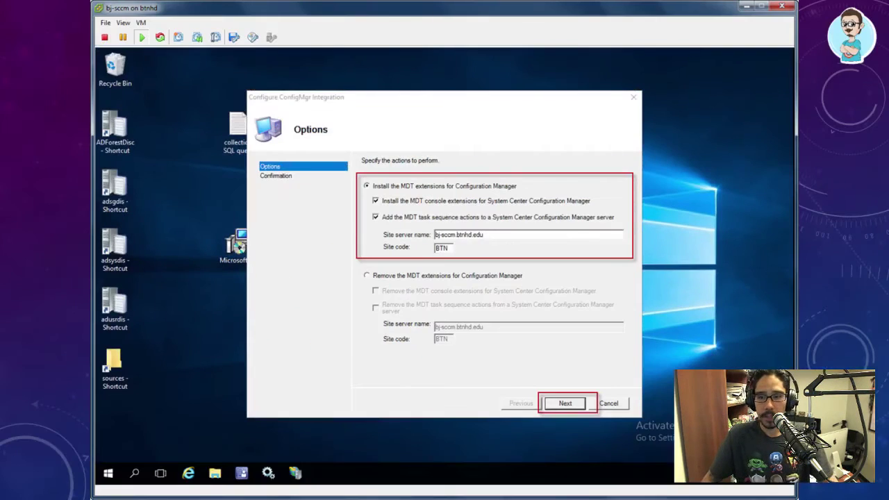
Apply the MDT extensions integration for ConfigMgr site code BTN
{"action": "key", "text": "Return"}
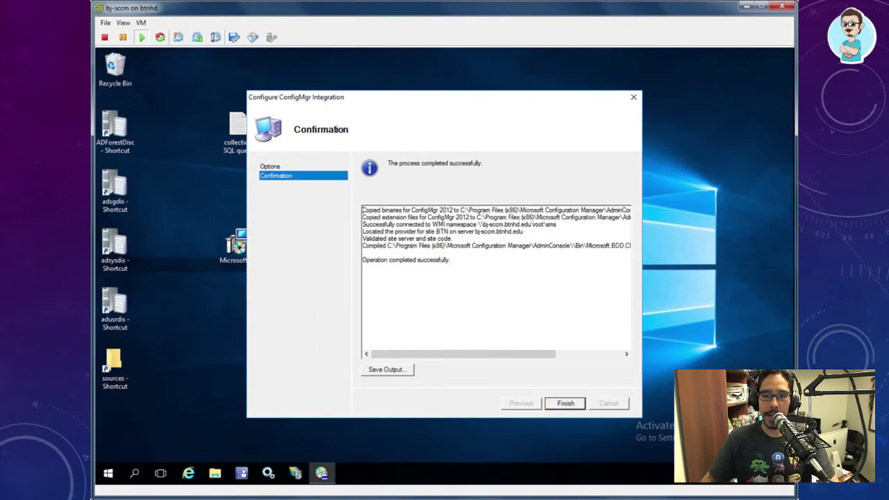
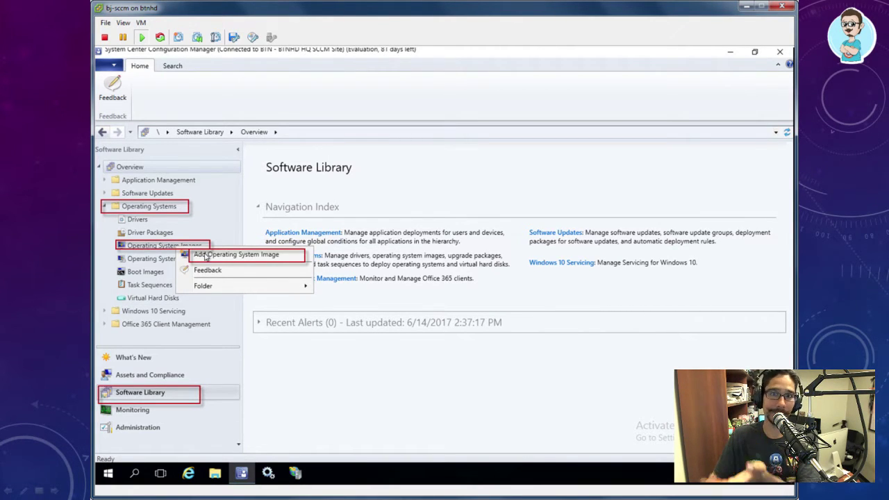
Launch the Add Operating System Image wizard and paste the Windows 10 x64 v1703 install.wim UNC path as the Data Source
{"action": "key", "text": "Return"}
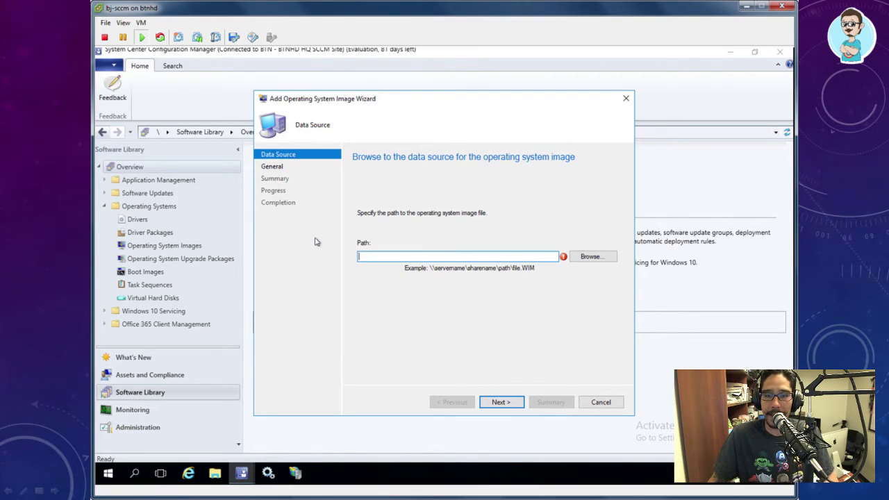
{"action": "type", "text": "\\\\bj-sccm\\sources\\OSD\\OSImages\\Windows10x64\\v1703\\sources\\install.wim"}
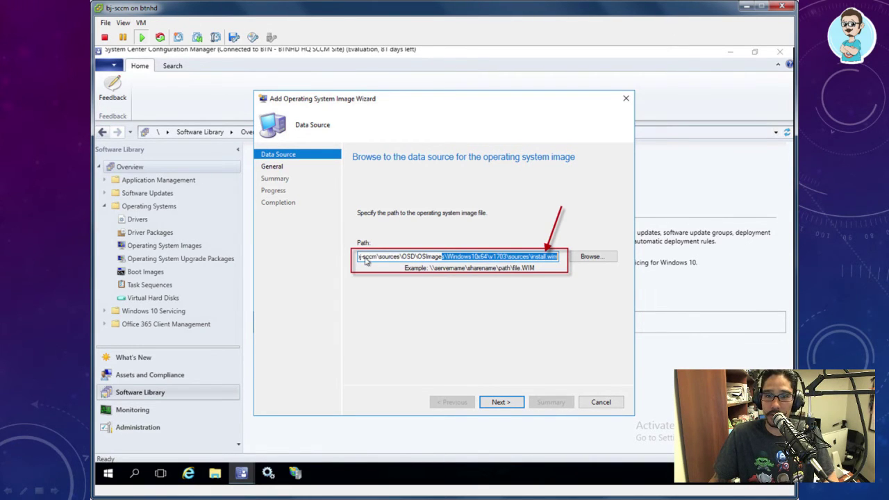
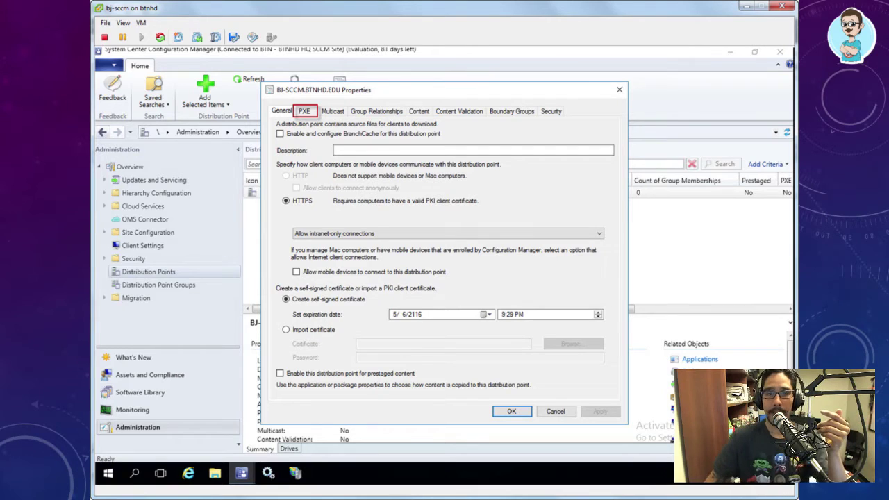
Show the PXE settings page of the BJ-SCCM.BTNHD.EDU distribution point properties
{"action": "left_click", "coordinate": [304, 111]}
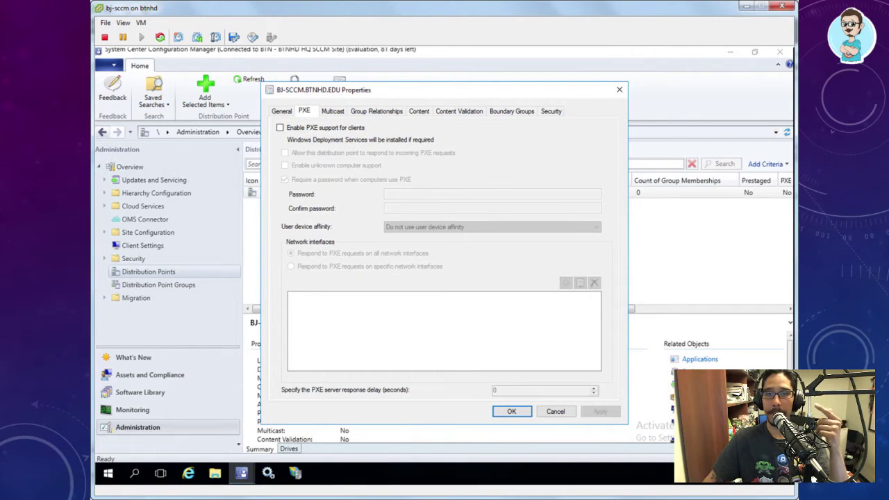
Turn on PXE support for clients on the BJ-SCCM distribution point
{"action": "left_click", "coordinate": [280, 128]}
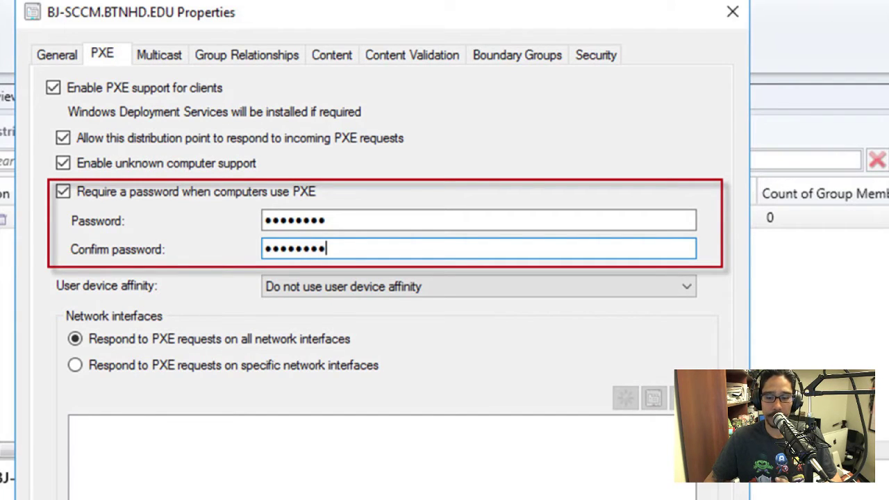
Expand the User device affinity dropdown to list its choices
{"action": "key", "text": "Tab"}
{"action": "key", "text": "alt+Down"}
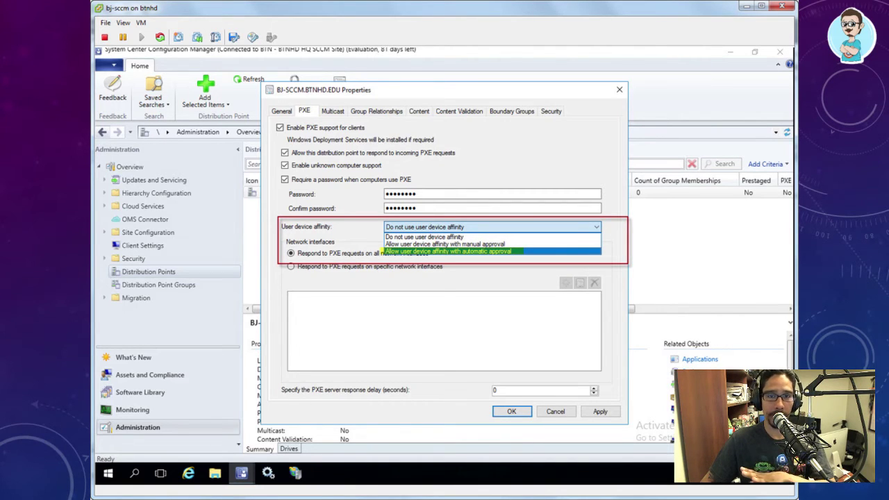
Choose 'Allow user device affinity with automatic approval' and apply the PXE settings
{"action": "key", "text": "Return"}
{"action": "key", "text": "alt+a"}
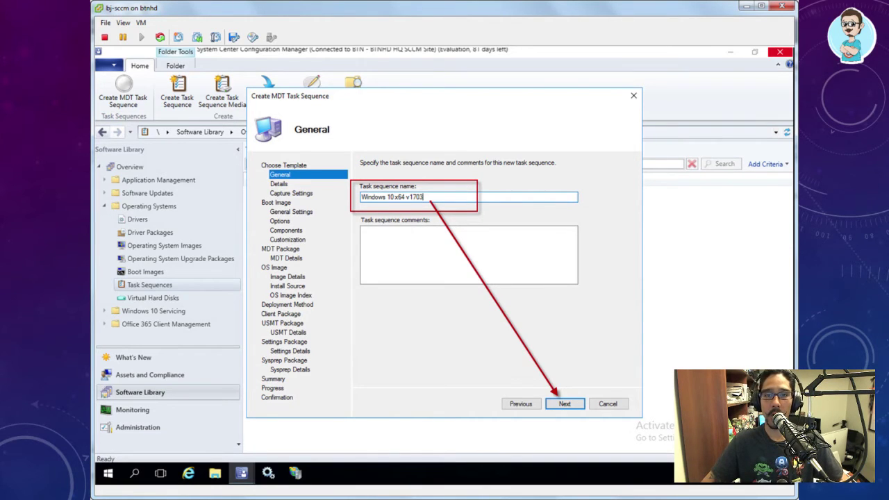
Advance from the 'Windows 10 x64 v1703' naming page to the task sequence Details page
{"action": "key", "text": "Return"}
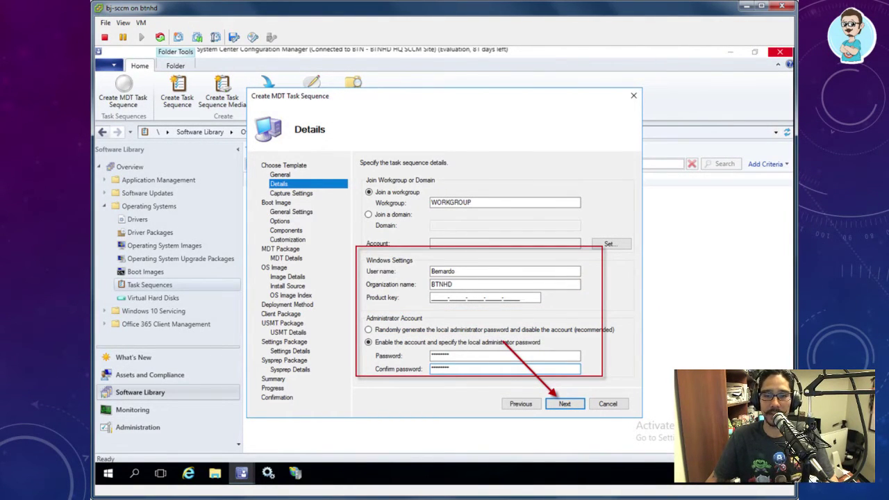
Accept the WORKGROUP, BTNHD and administrator password details and continue to capture settings
{"action": "key", "text": "Return"}
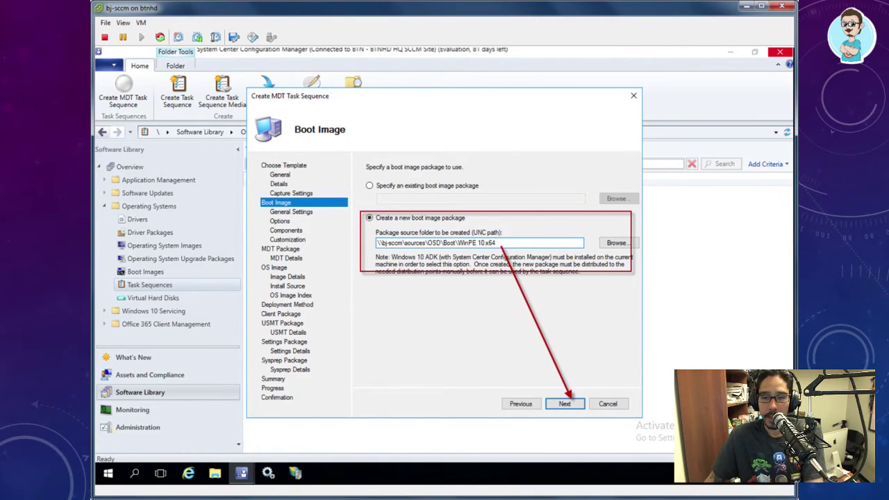
Accept \\bj-sccm\sources\OSD\Boot\WinPE 10 x64 as the new boot image package folder
{"action": "key", "text": "Return"}
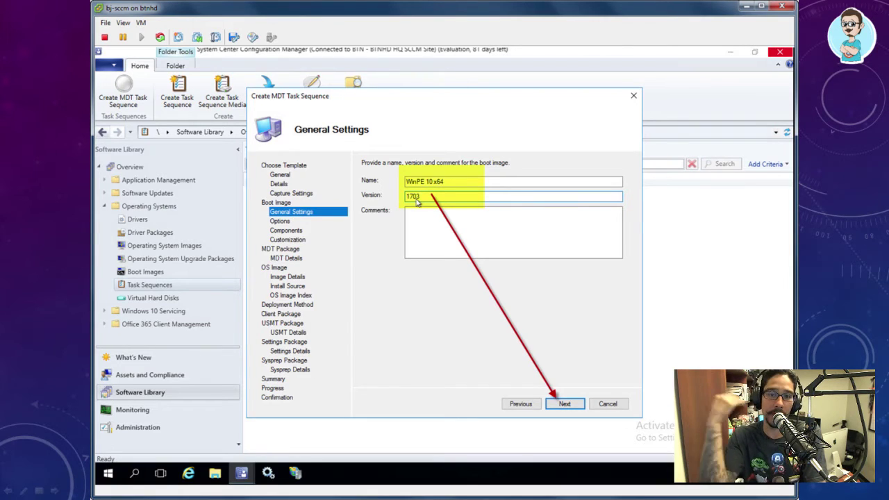
Confirm the boot image name WinPE 10 x64 with version 1703
{"action": "key", "text": "Return"}
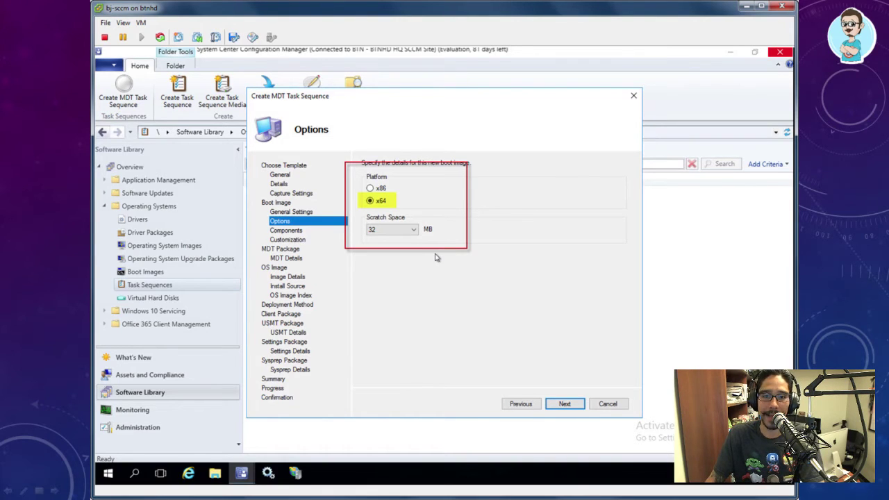
Accept the x64 platform with 32 MB scratch space, then the .NET Framework and PowerShell components
{"action": "key", "text": "Return"}
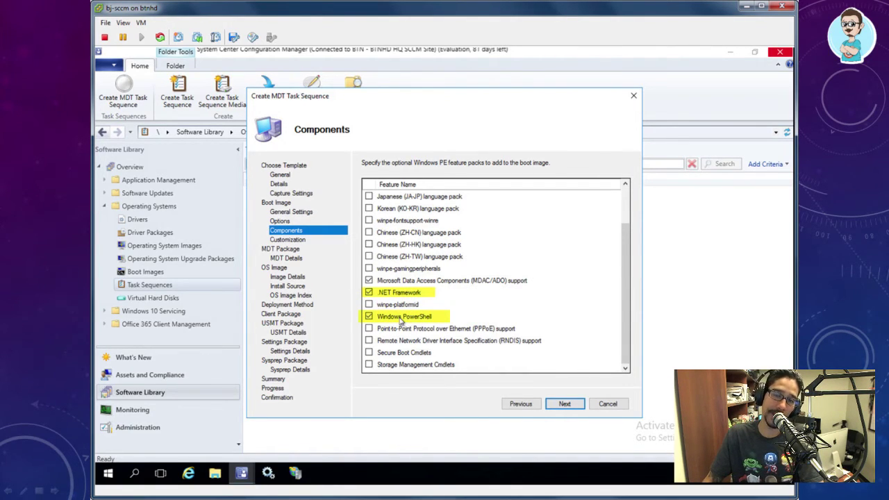
{"action": "key", "text": "Return"}
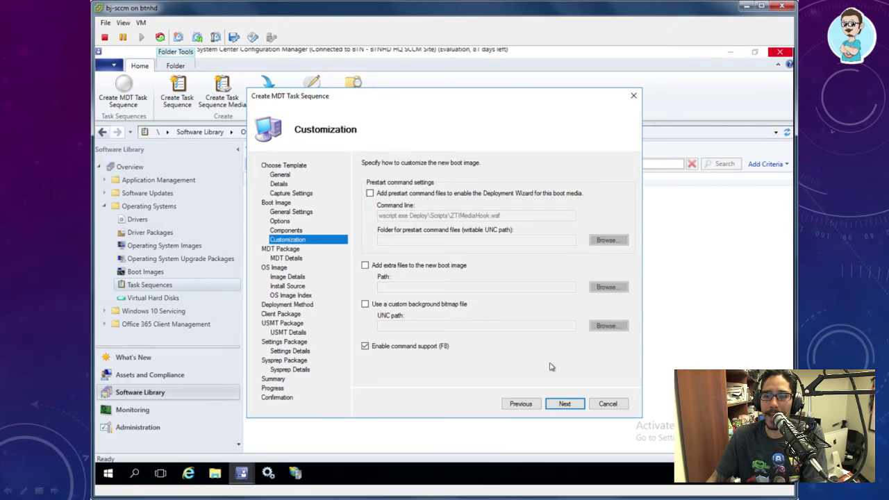
Accept the boot image customization with command support (F8) enabled and no custom background
{"action": "left_click", "coordinate": [567, 399]}
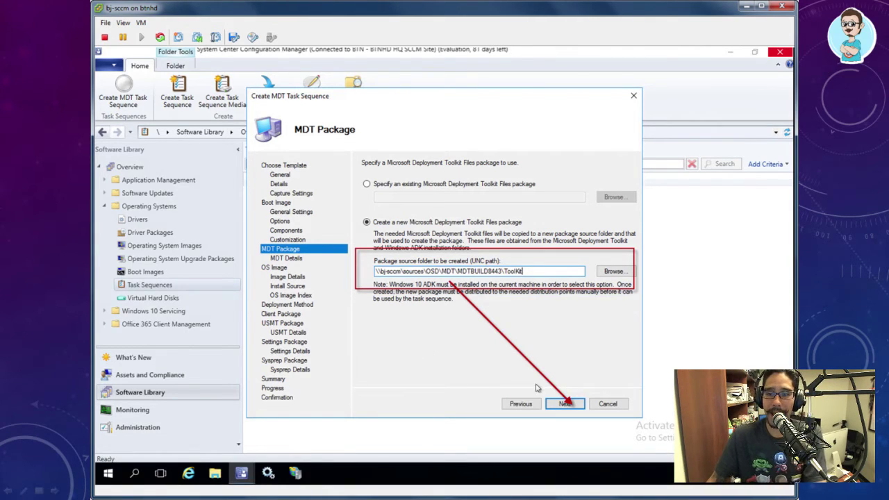
Reconfirm the source folder and name the package 'MDT Toolkit', version 8443, en-US, Microsoft
{"action": "left_click", "coordinate": [564, 402]}
{"action": "left_click", "coordinate": [520, 403]}
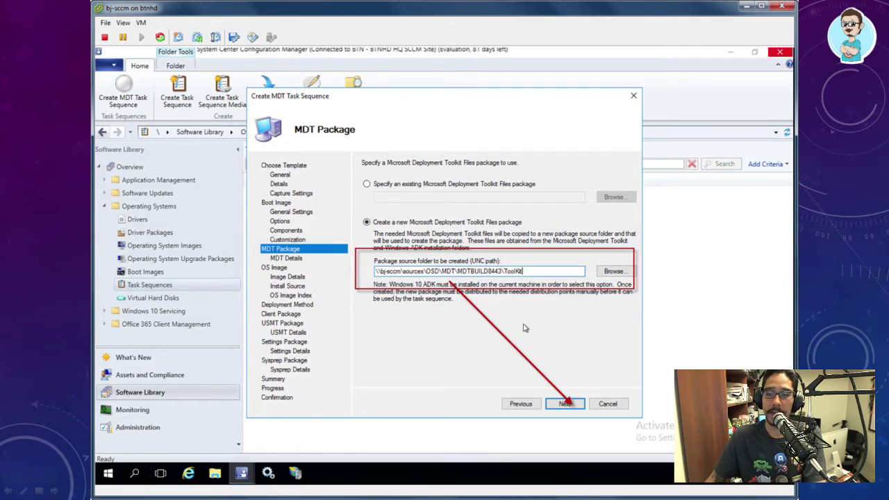
{"action": "key", "text": "Return"}
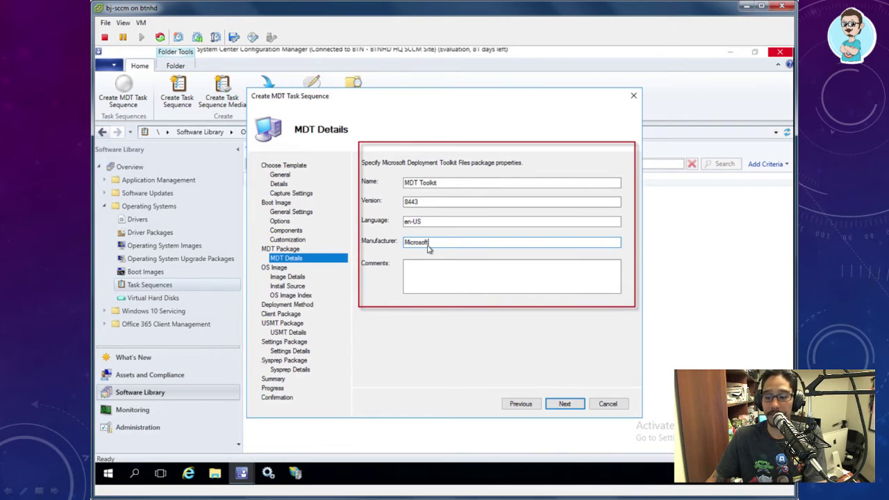
{"action": "key", "text": "Return"}
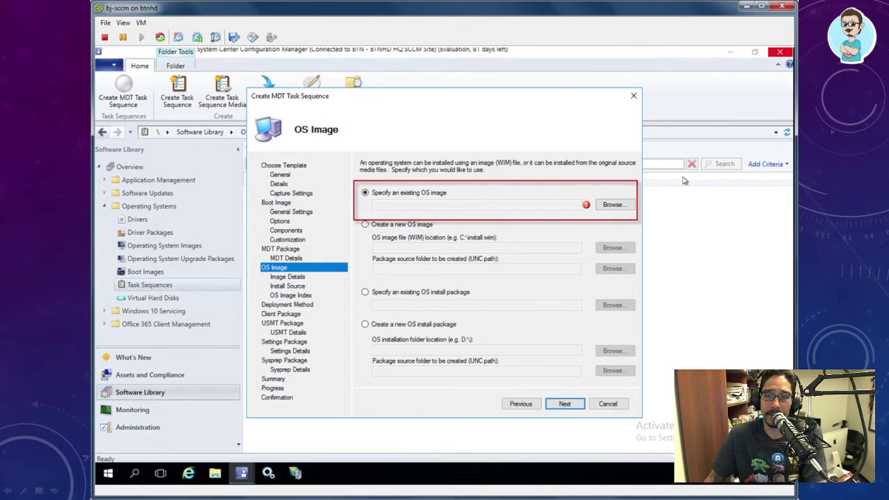
Select the existing Windows 10 Enterprise OS image, preview the Deployment Method page, and return
{"action": "left_click", "coordinate": [628, 204]}
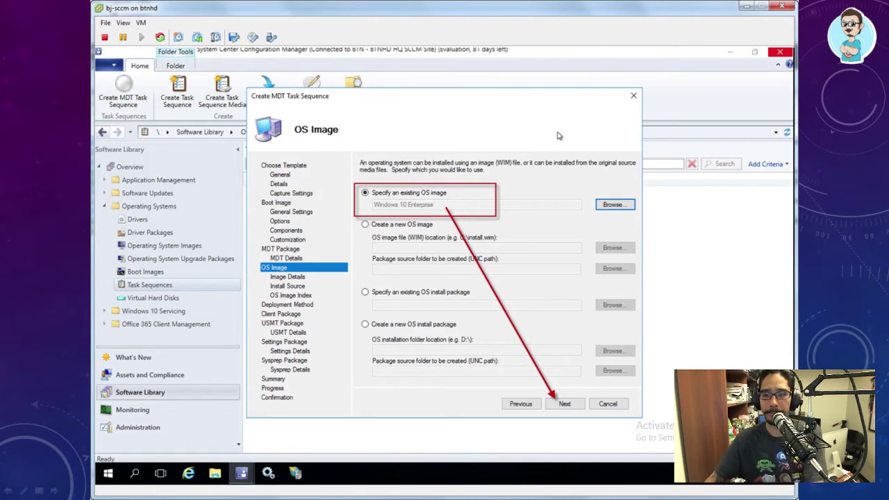
{"action": "left_click", "coordinate": [564, 403]}
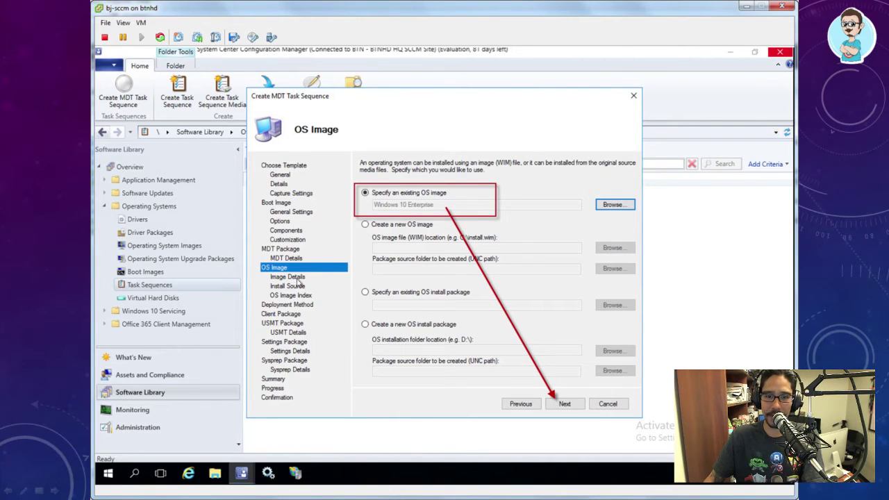
{"action": "key", "text": "alt+n"}
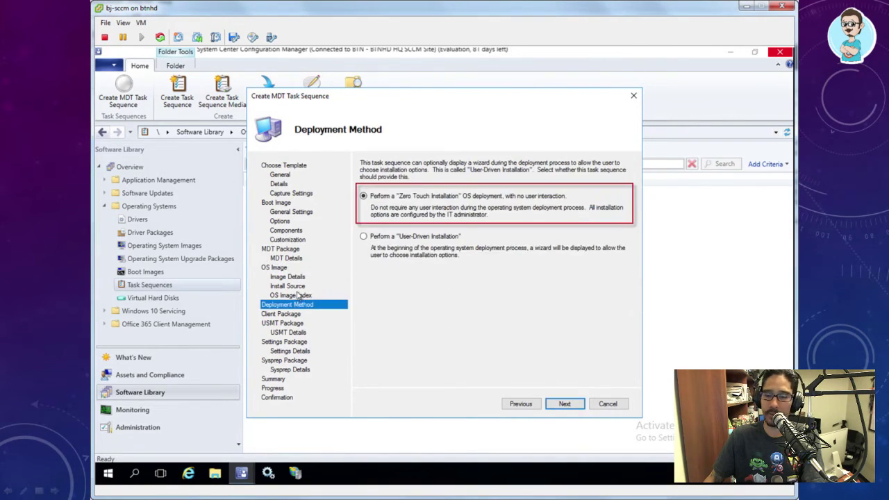
{"action": "key", "text": "alt+p"}
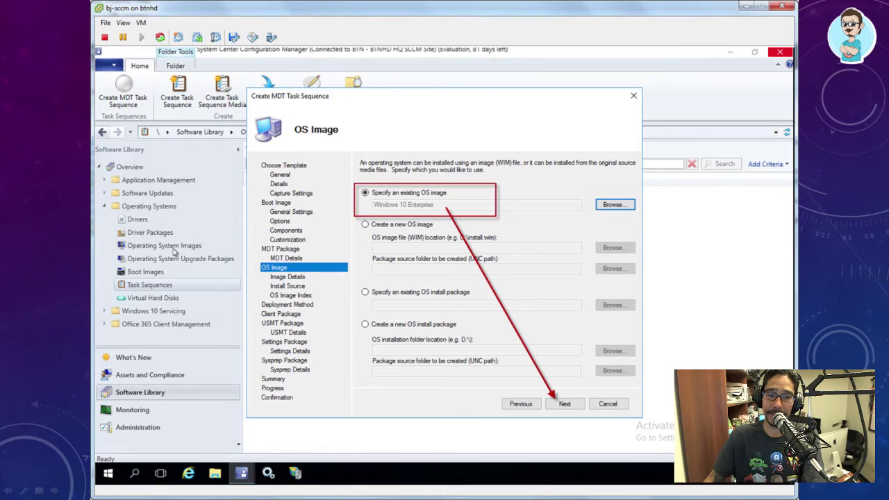
Keep the Windows 10 Enterprise image and choose Zero Touch Installation as the deployment method
{"action": "key", "text": "alt+n"}
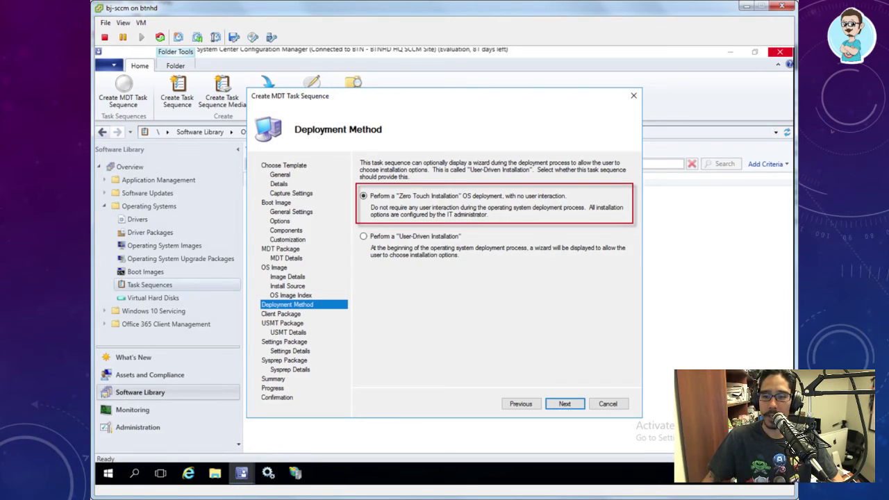
{"action": "key", "text": "Return"}
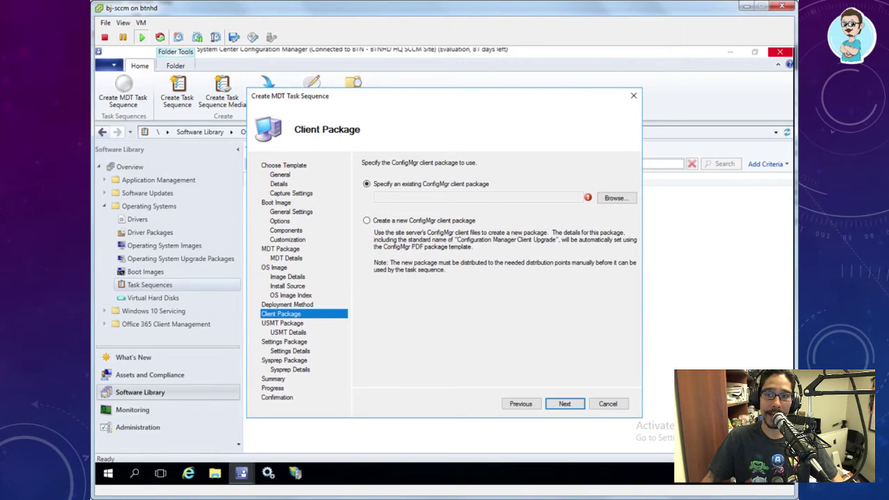
Select the existing Configuration Manager Client Package for the task sequence
{"action": "left_click", "coordinate": [614, 198]}
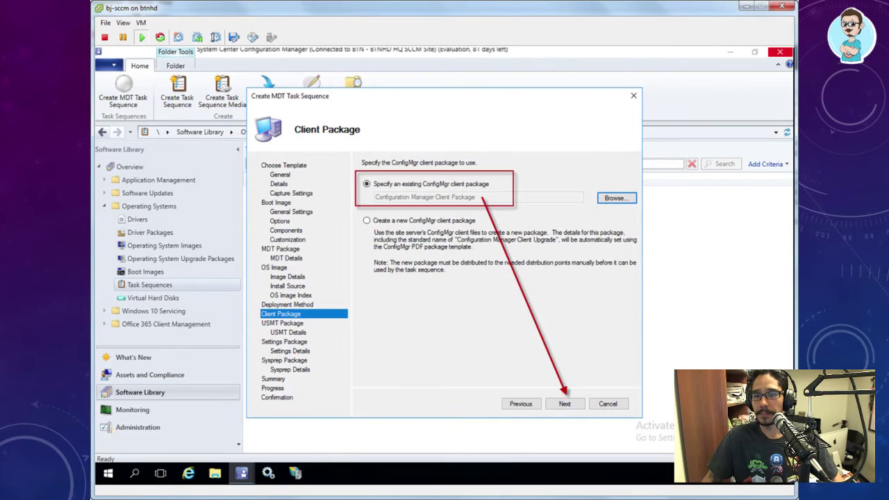
{"action": "key", "text": "Return"}
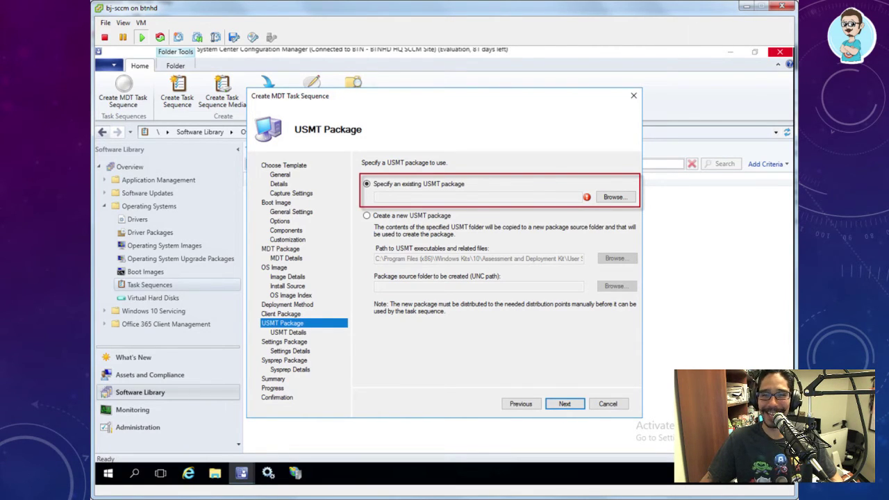
Pick the existing USMT package and specify a new settings package at \\bj-sccm\sources\OSD\MDT\Settings
{"action": "left_click", "coordinate": [614, 197]}
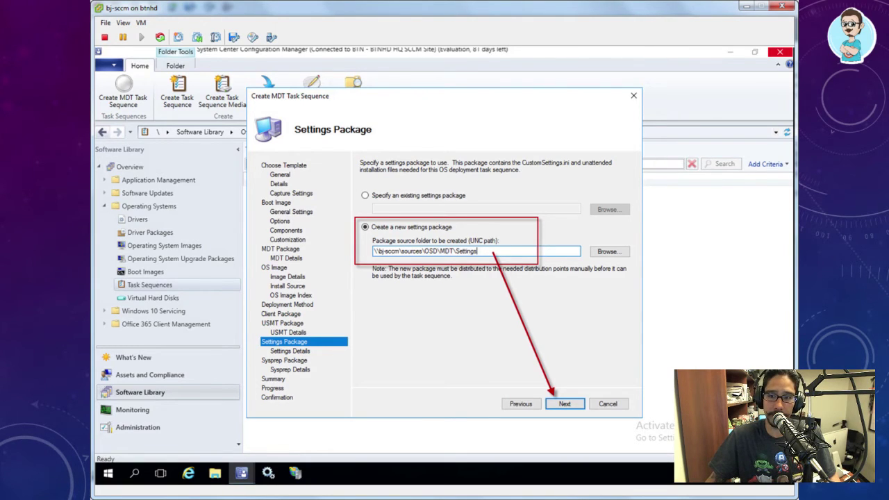
Enter 'MDT Settings', 8443, en-US, Microsoft as settings details, with no Sysprep package
{"action": "key", "text": "Return"}
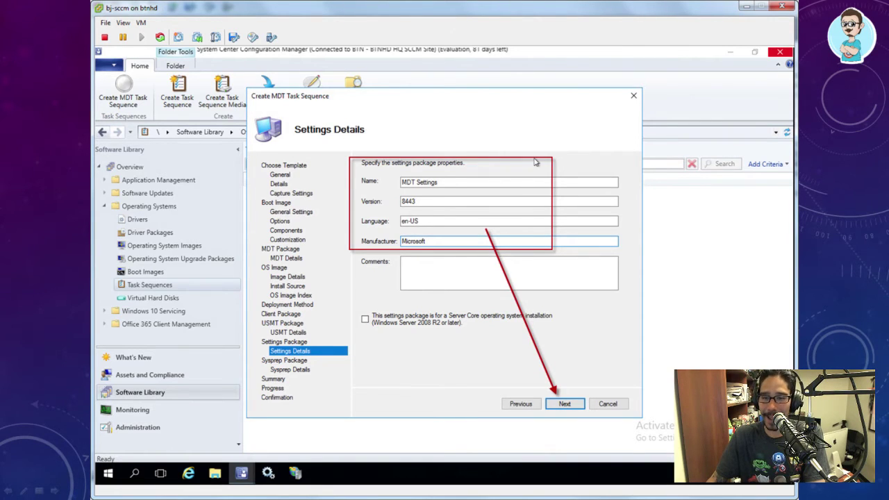
{"action": "key", "text": "Return"}
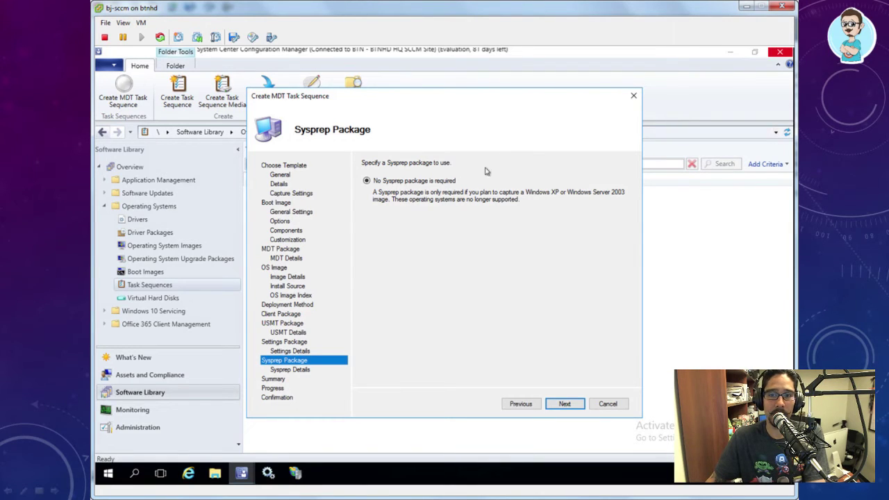
Review the wizard's Summary values and start creating the task sequence
{"action": "key", "text": "Return"}
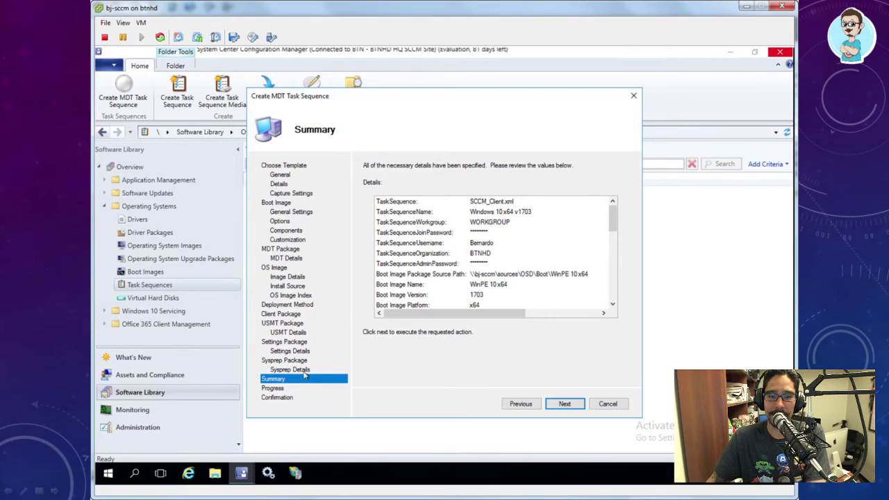
{"action": "key", "text": "alt+p"}
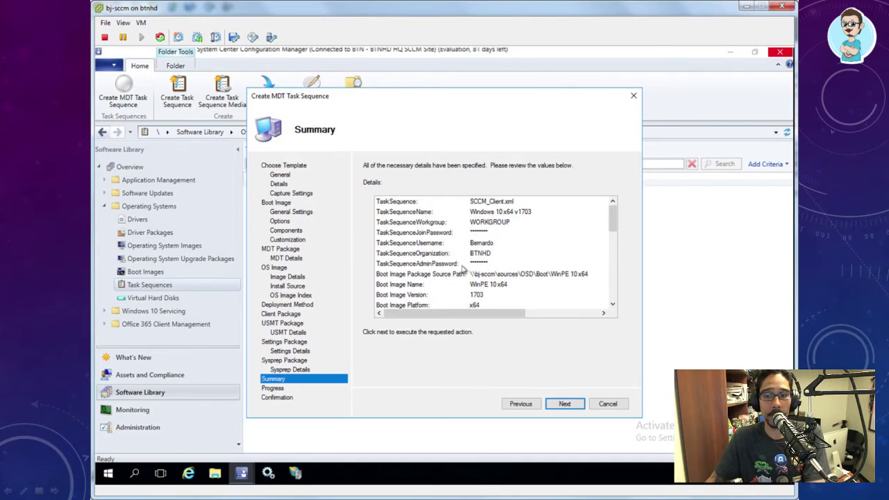
{"action": "key", "text": "Return"}
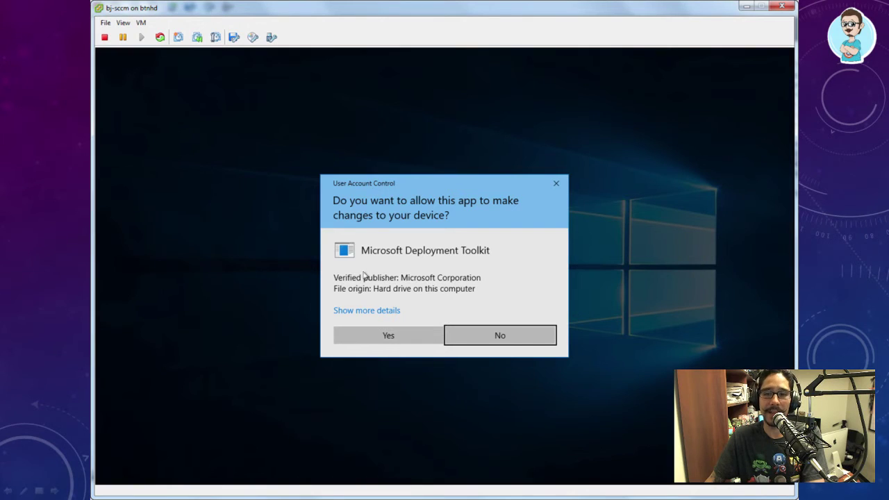
Allow Microsoft Deployment Toolkit at the UAC prompt so the Windows 10 x64 v1703 task sequence is created
{"action": "left_click", "coordinate": [383, 335]}
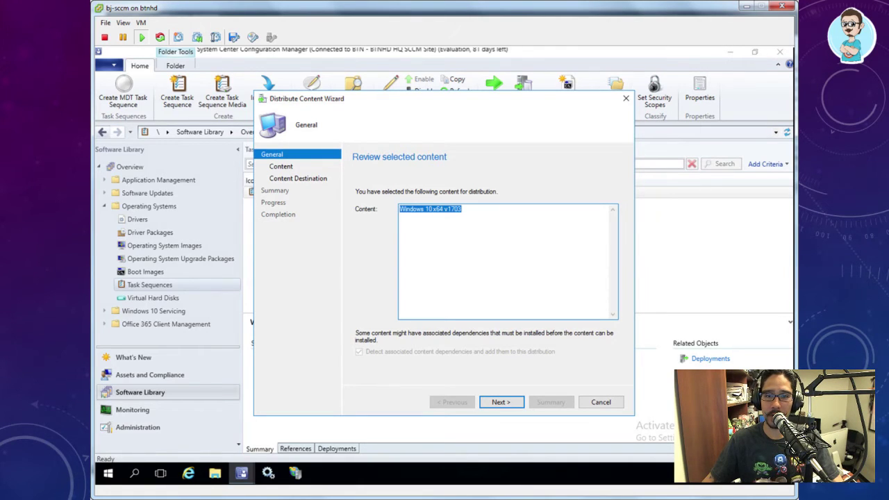
Confirm 'Windows 10 x64 v1703' as the content to distribute
{"action": "key", "text": "Return"}
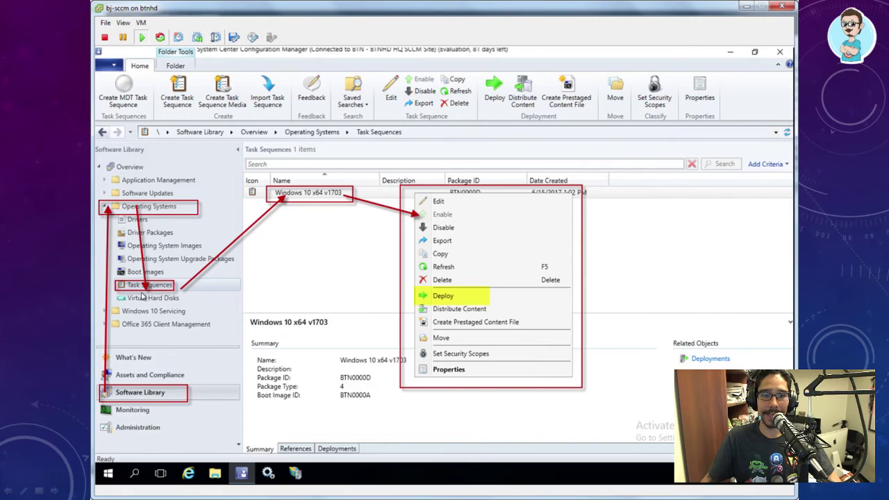
Start deploying the Windows 10 x64 v1703 task sequence and browse for its target collection
{"action": "left_click", "coordinate": [448, 296]}
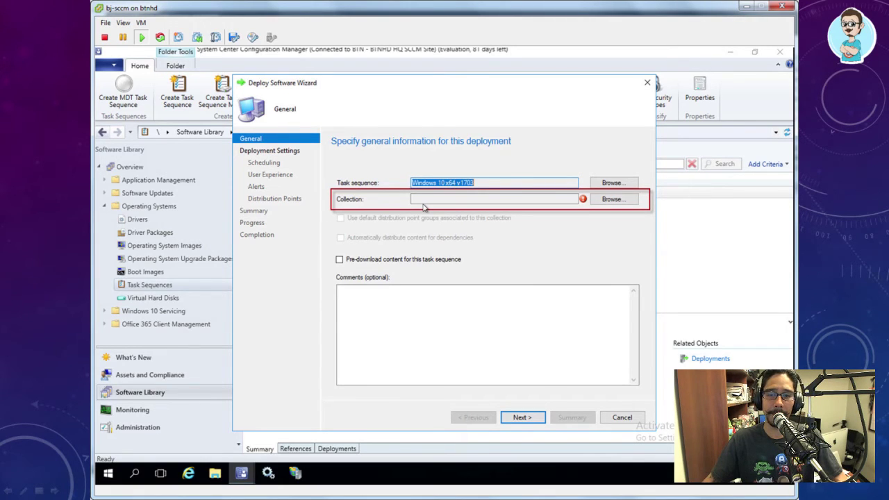
{"action": "left_click", "coordinate": [613, 200]}
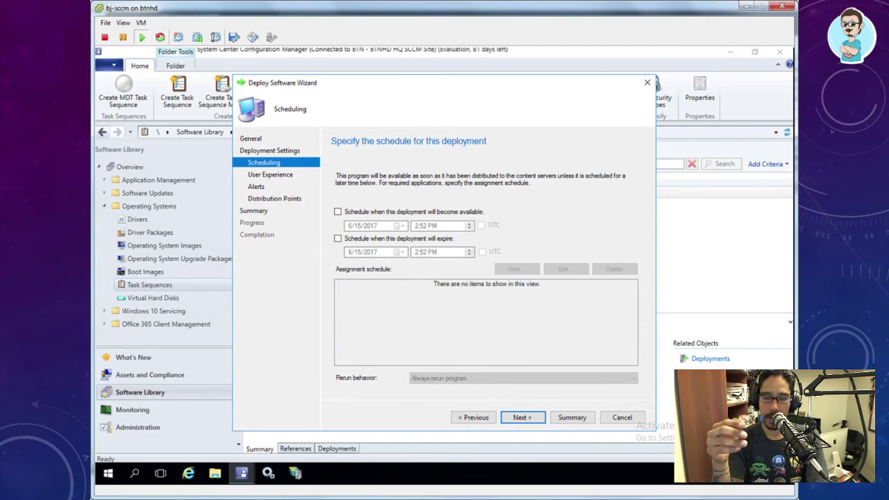
Accept the default Scheduling and User Experience settings to reach the Alerts page
{"action": "key", "text": "Return"}
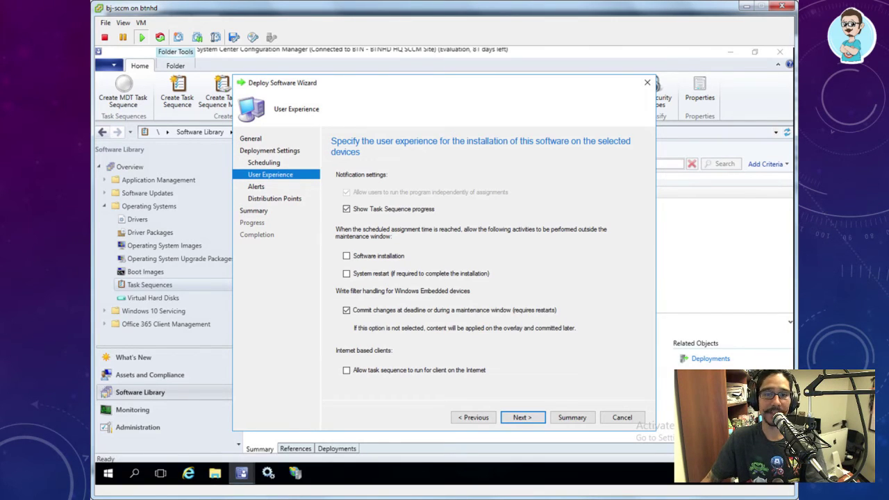
{"action": "key", "text": "Return"}
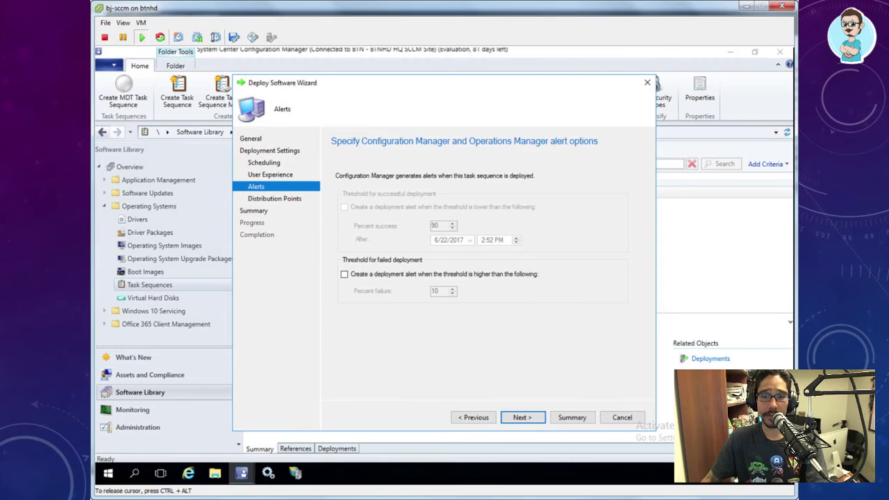
Complete the Windows 10 x64 v1703 deployment with alerts off and default distribution, then advance the slides
{"action": "key", "text": "Return"}
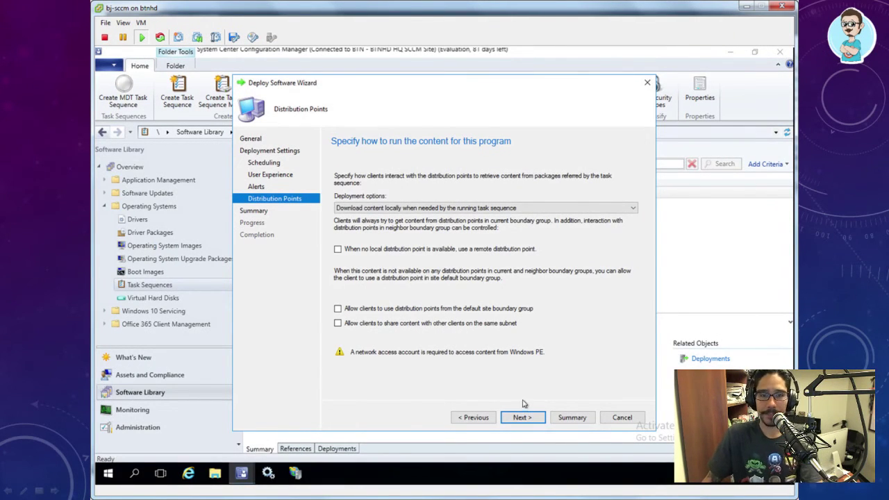
{"action": "key", "text": "Return"}
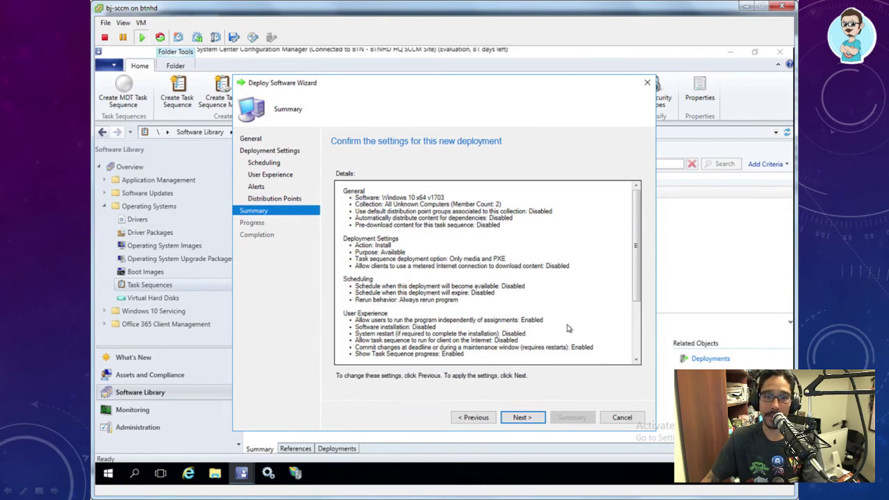
{"action": "key", "text": "Return"}
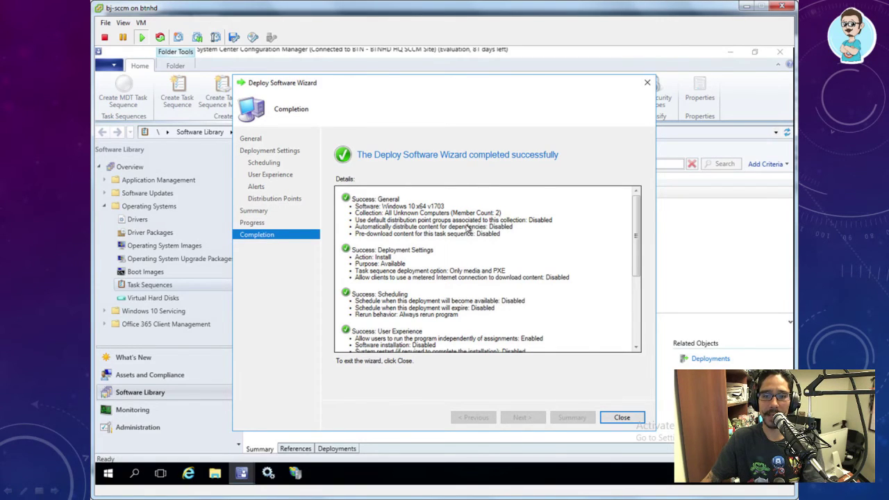
{"action": "key", "text": "Right"}
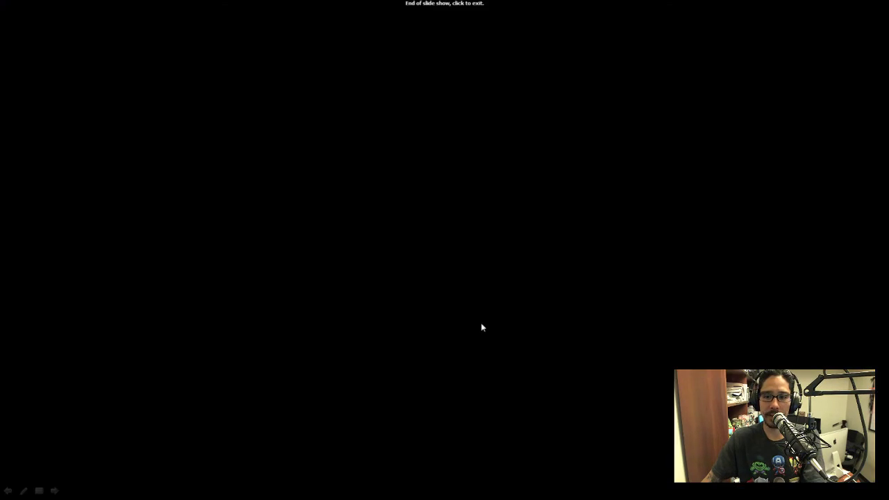
Exit the slide show and return to the VMware Workstation window
{"action": "left_click", "coordinate": [482, 327]}
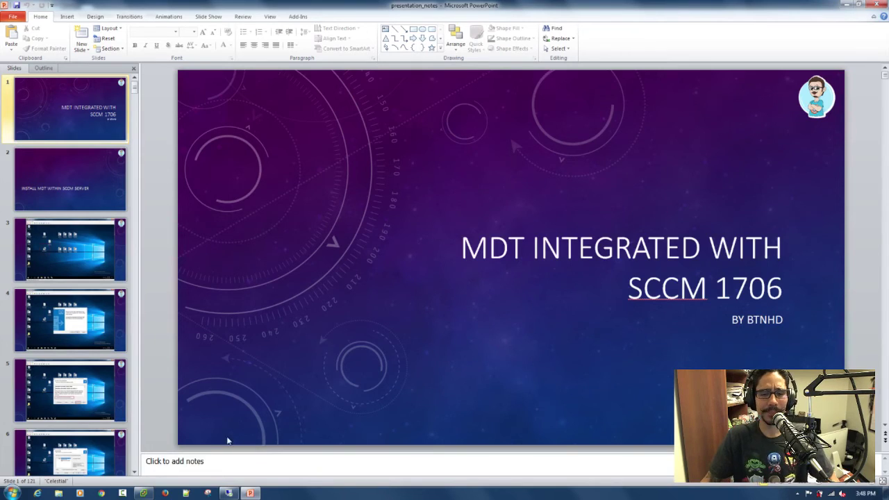
{"action": "left_click", "coordinate": [228, 494]}
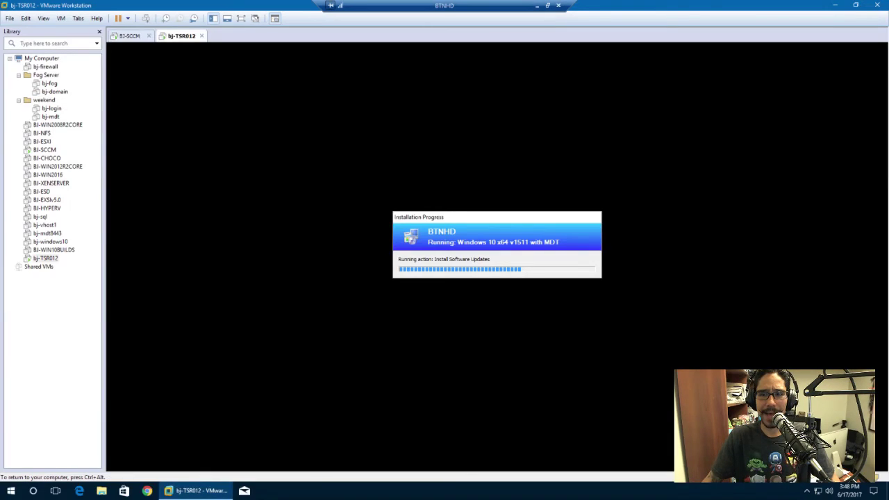
{"action": "key", "text": "ctrl+alt"}
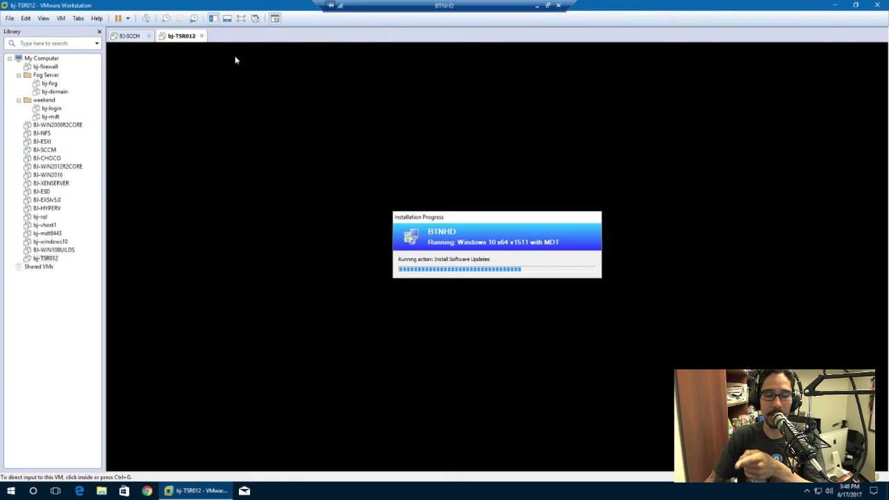
Unlock the BJ-SCCM virtual machine with the Administrator password
{"action": "left_click", "coordinate": [134, 37]}
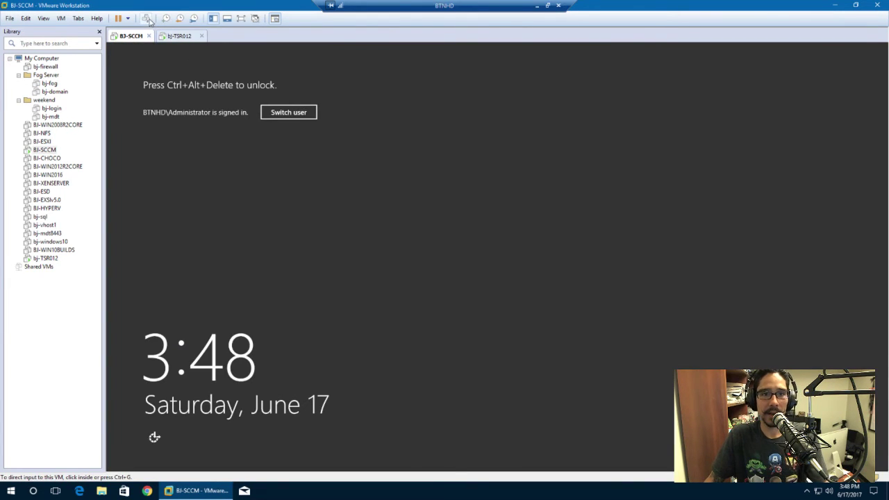
{"action": "left_click", "coordinate": [147, 19]}
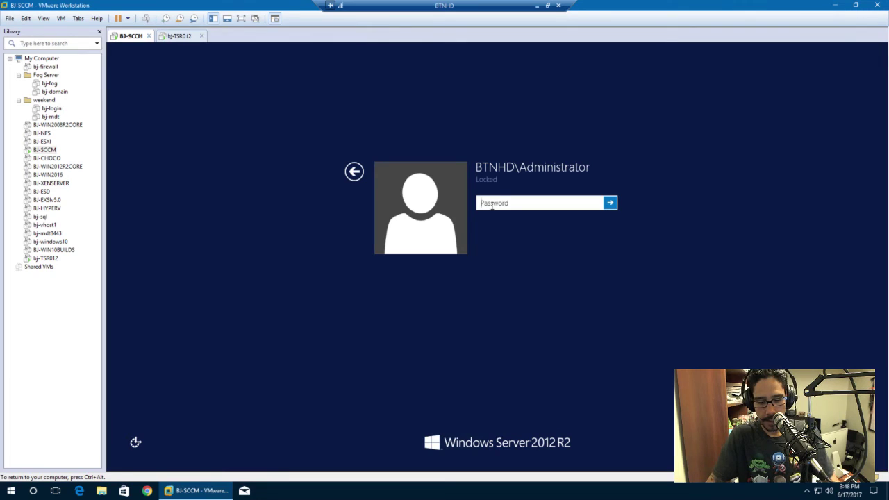
{"action": "type", "text": "•"}
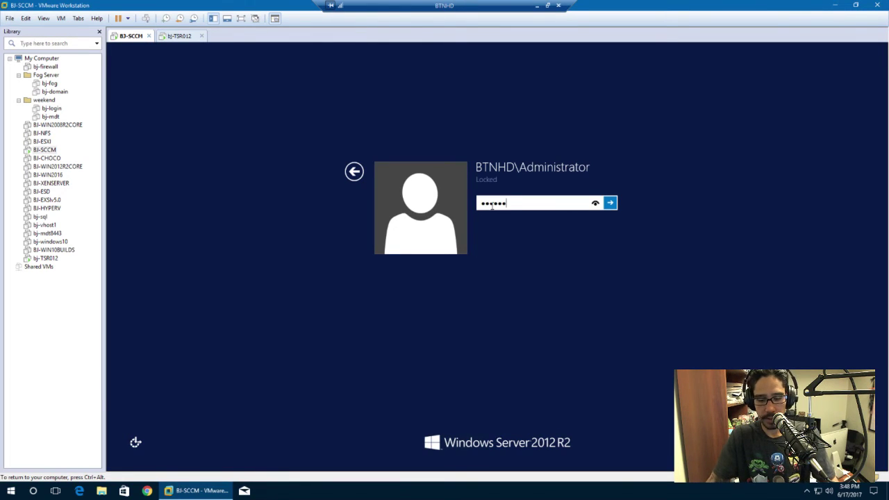
{"action": "type", "text": "•••••"}
{"action": "key", "text": "Return"}
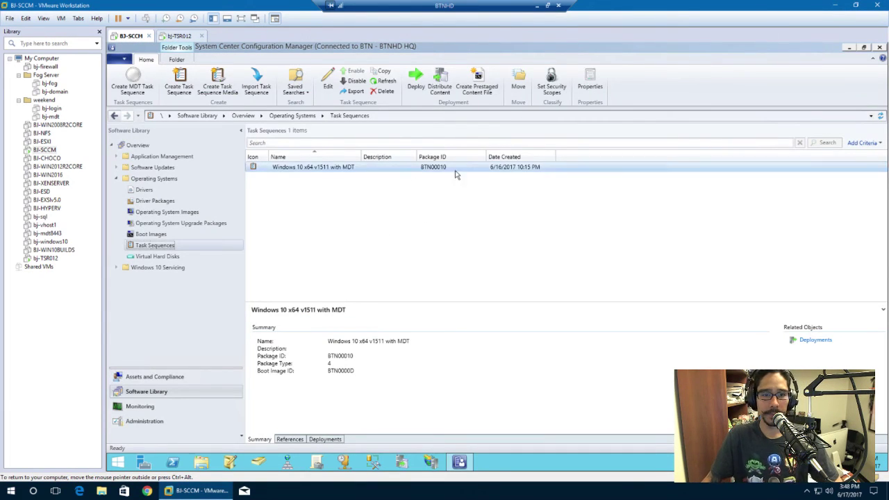
Inspect the WinPE 10 x64 boot image's Data Source image index, then cancel without changes
{"action": "left_click", "coordinate": [159, 236]}
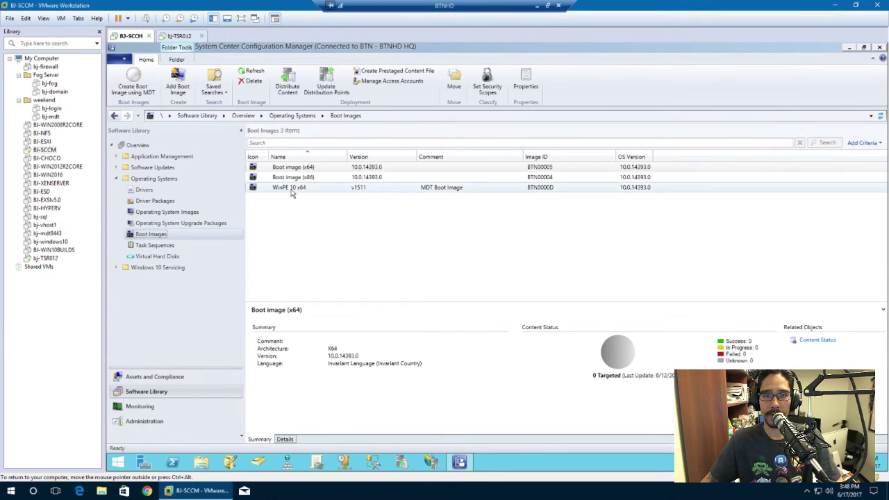
{"action": "right_click", "coordinate": [293, 191]}
{"action": "left_click", "coordinate": [320, 295]}
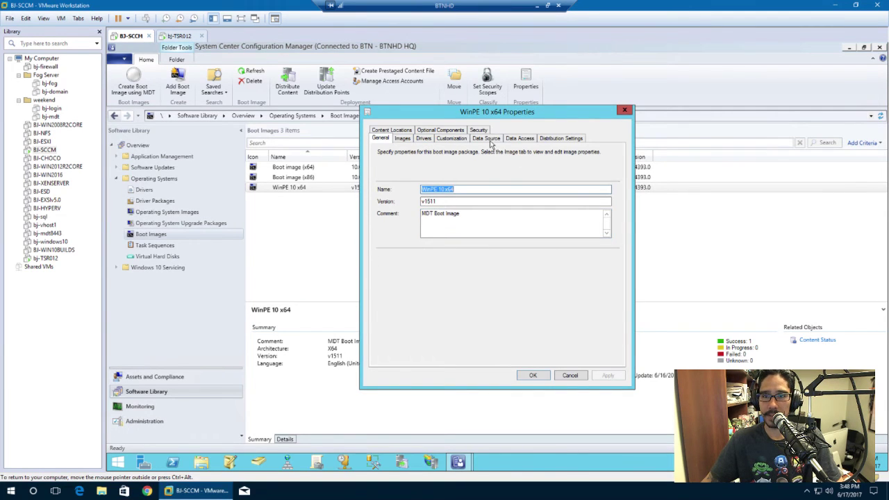
{"action": "left_click", "coordinate": [486, 138]}
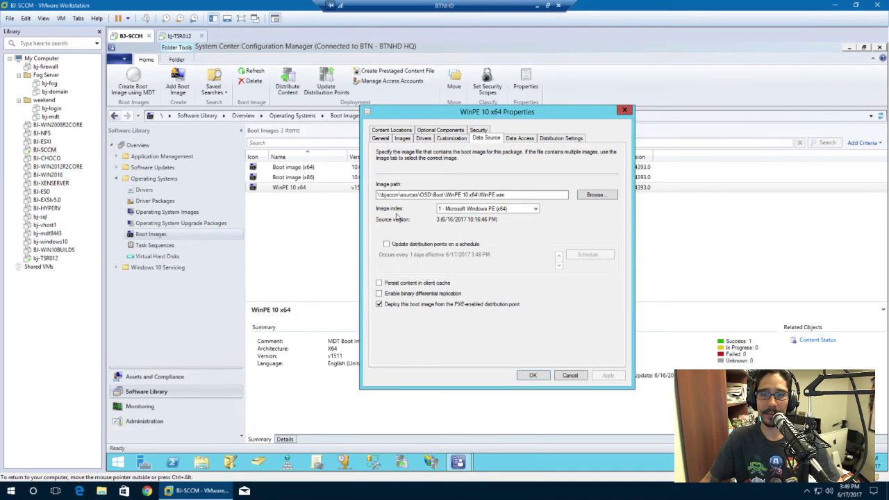
{"action": "left_click", "coordinate": [535, 209]}
{"action": "left_click", "coordinate": [582, 218]}
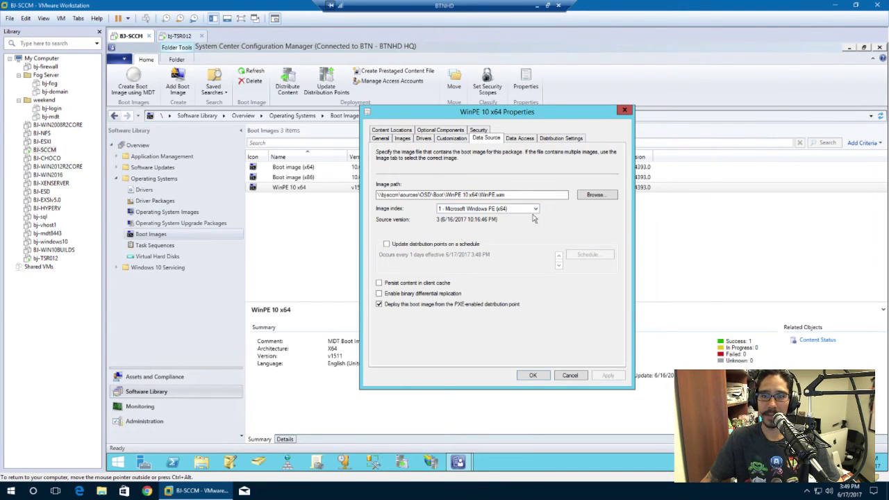
{"action": "left_click", "coordinate": [536, 209]}
{"action": "left_click", "coordinate": [495, 219]}
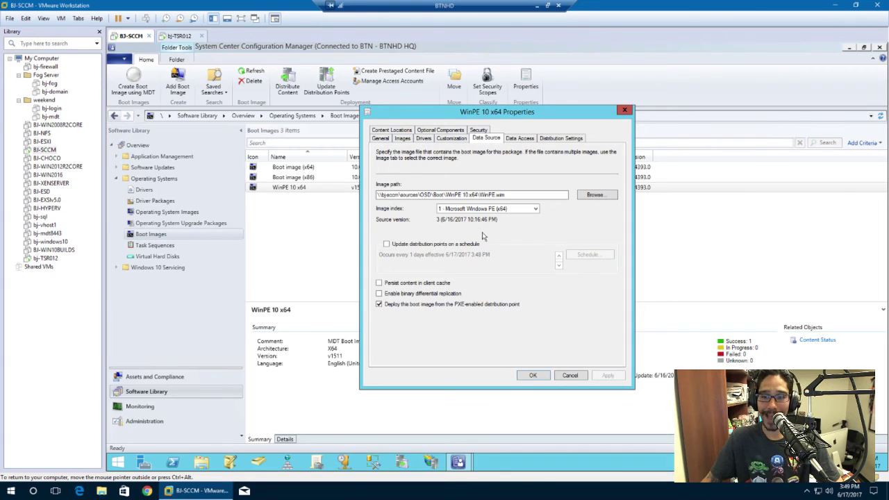
{"action": "left_click", "coordinate": [570, 375]}
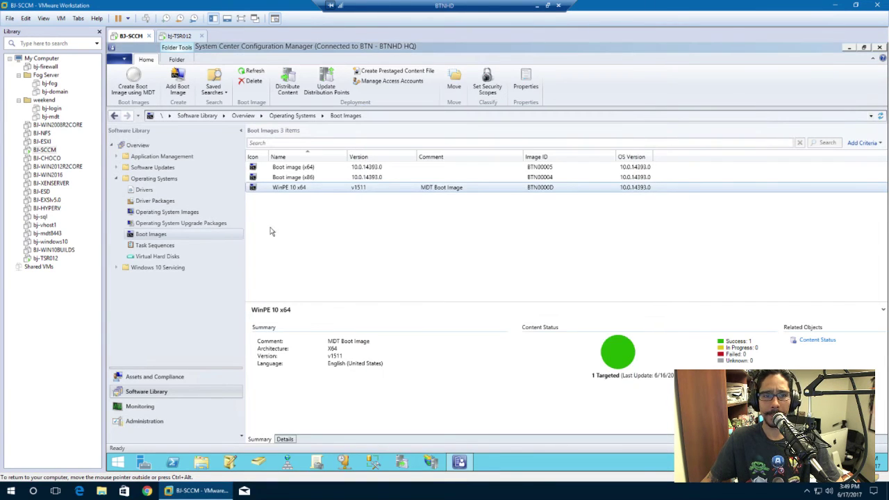
Open Properties for the 'Windows 10 x64 v1511 with MDT' task sequence from the Task Sequences list
{"action": "left_click", "coordinate": [167, 246]}
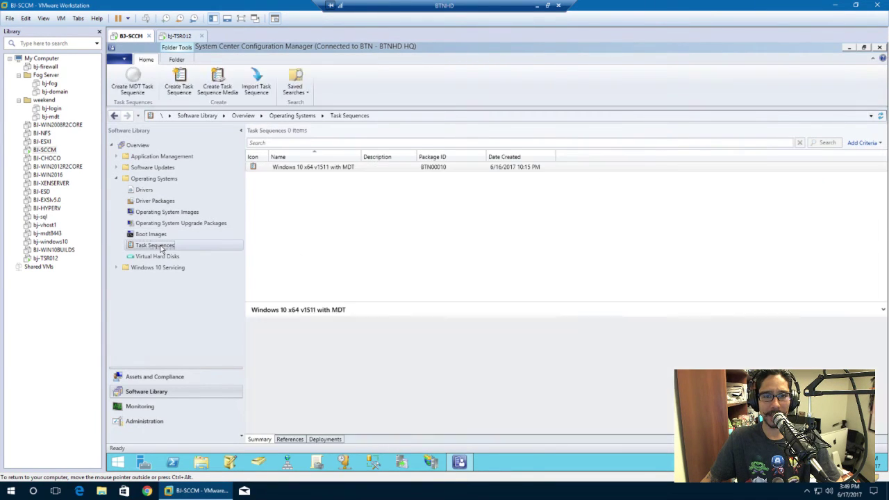
{"action": "left_click", "coordinate": [320, 168]}
{"action": "right_click", "coordinate": [303, 168]}
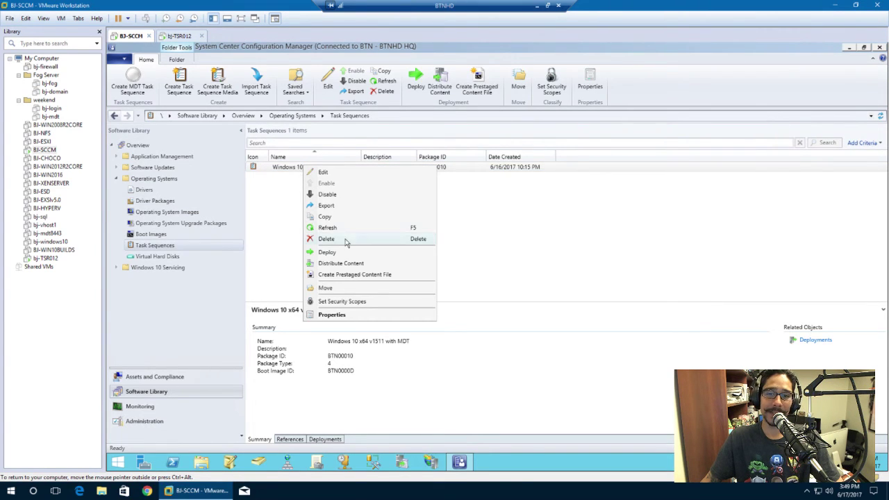
{"action": "left_click", "coordinate": [332, 314]}
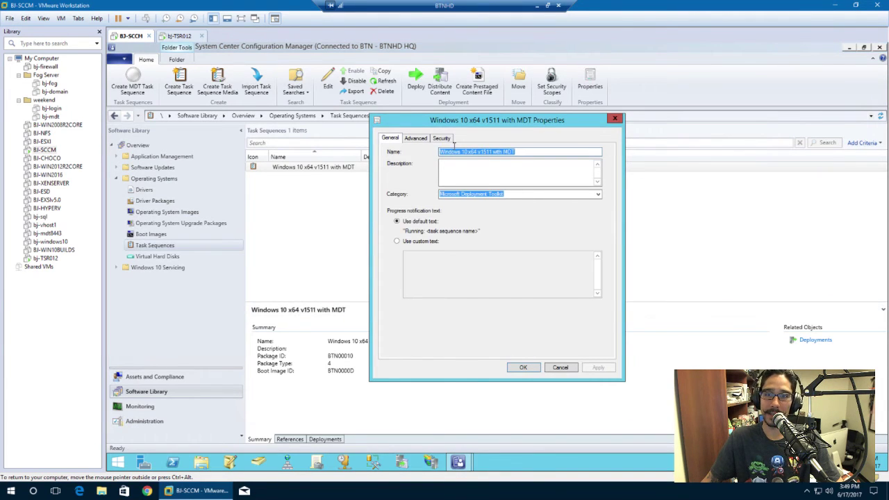
Cancel the Properties dialog and open 'Windows 10 x64 v1511 with MDT' in the Task Sequence Editor
{"action": "left_click", "coordinate": [560, 366]}
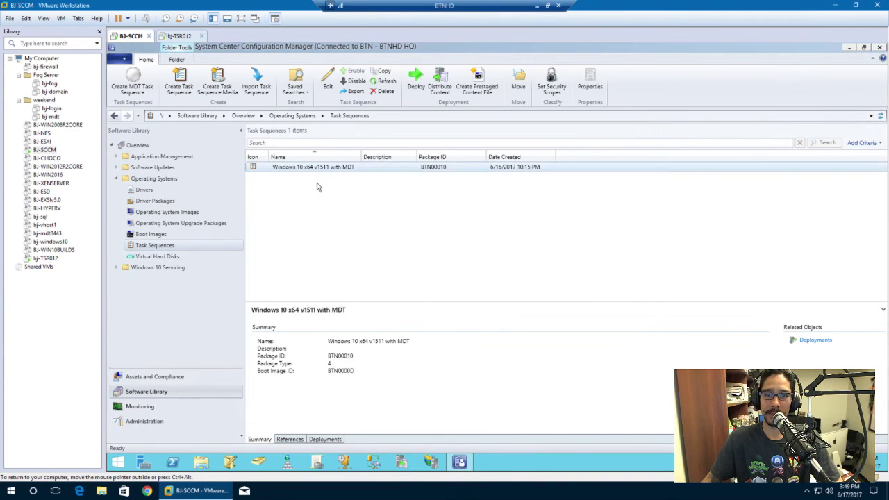
{"action": "right_click", "coordinate": [317, 170]}
{"action": "left_click", "coordinate": [335, 176]}
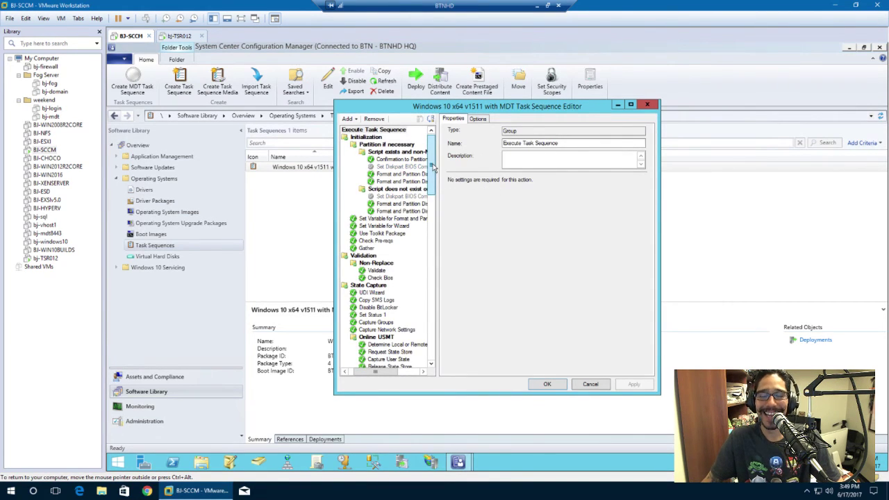
Scroll the task sequence tree and check the bj-TSR012 client VM's deployment progress
{"action": "left_click_drag", "start_coordinate": [432, 166], "coordinate": [436, 222]}
{"action": "left_click", "coordinate": [179, 35]}
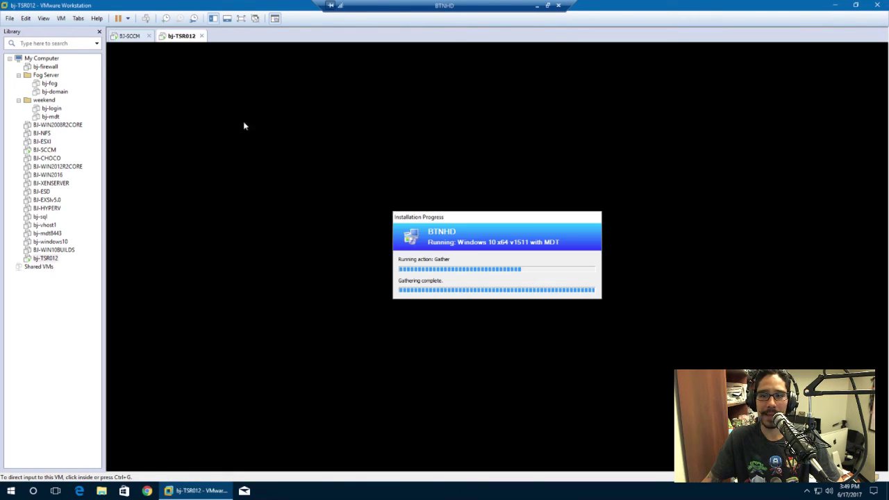
{"action": "left_click", "coordinate": [243, 126]}
{"action": "key", "text": "ctrl+alt"}
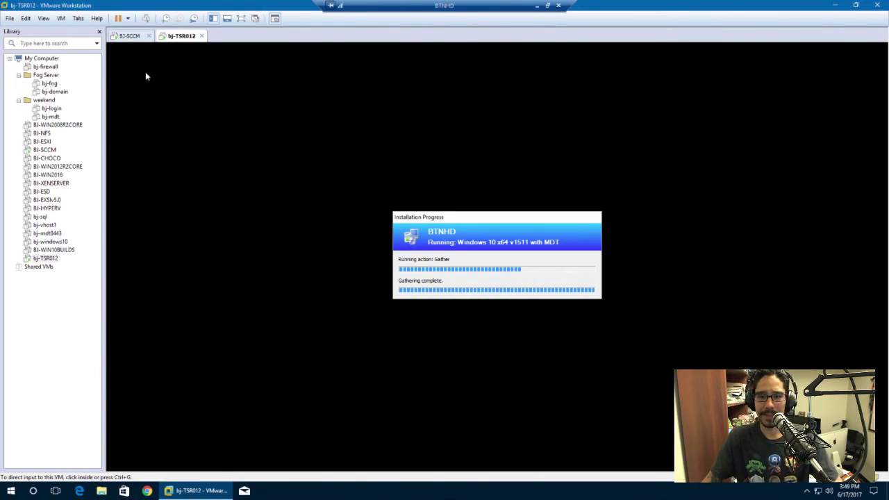
{"action": "left_click", "coordinate": [129, 36]}
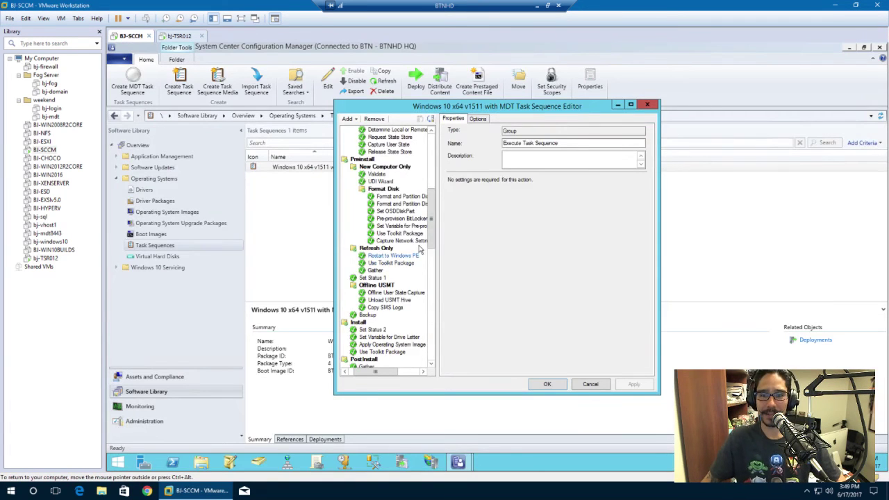
Scroll down to OSD Results and Branding, then minimize the remote session
{"action": "left_click_drag", "start_coordinate": [434, 236], "coordinate": [436, 284]}
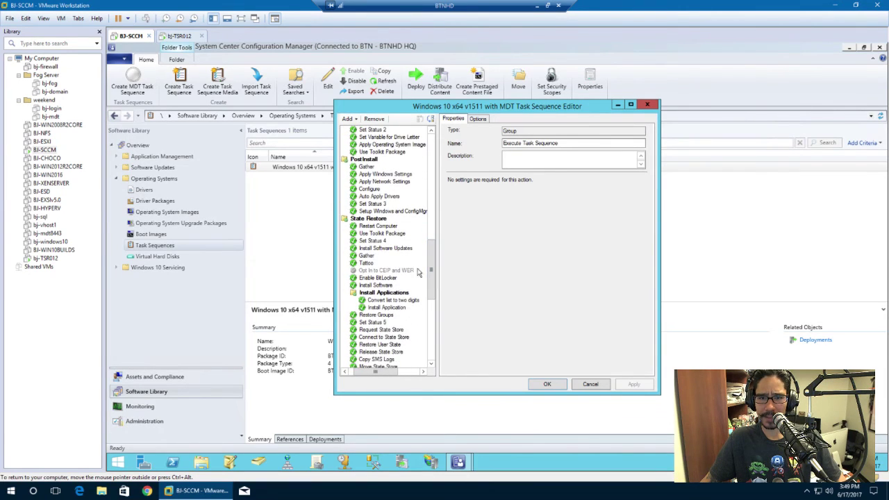
{"action": "scroll", "coordinate": [412, 265], "scroll_direction": "down", "scroll_amount": 3}
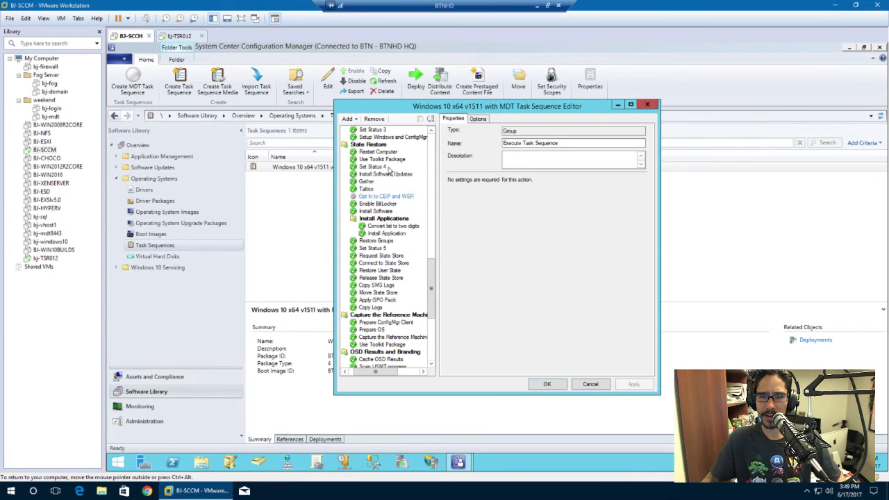
{"action": "left_click", "coordinate": [536, 7]}
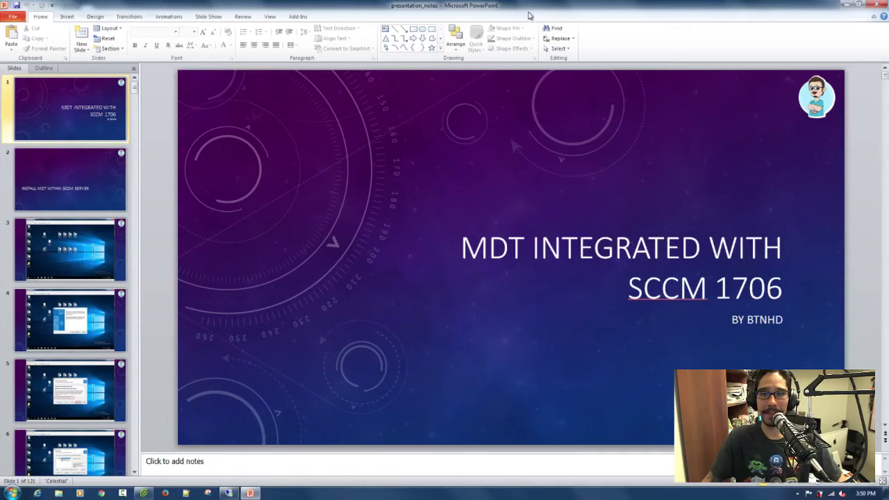
Open the bj-mdt virtual machine's console in vSphere Client and close its DHCP window
{"action": "left_click", "coordinate": [144, 493]}
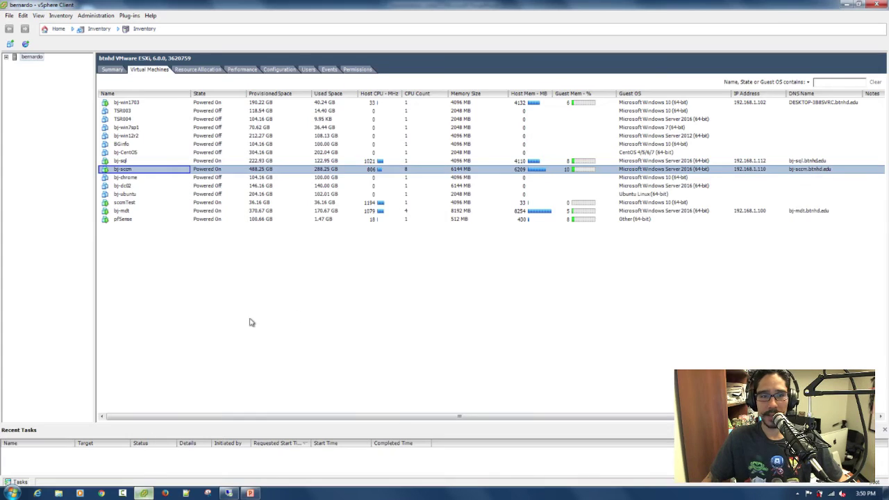
{"action": "right_click", "coordinate": [119, 211]}
{"action": "left_click", "coordinate": [166, 246]}
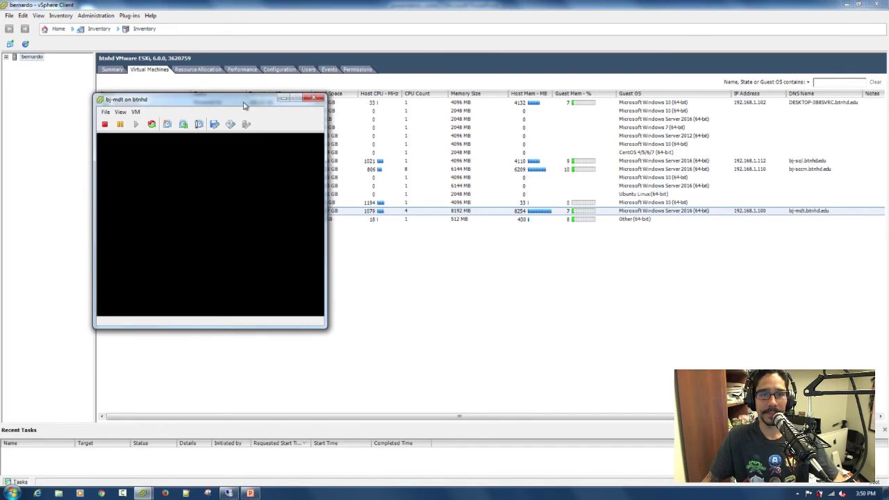
{"action": "left_click_drag", "start_coordinate": [248, 104], "coordinate": [227, 53]}
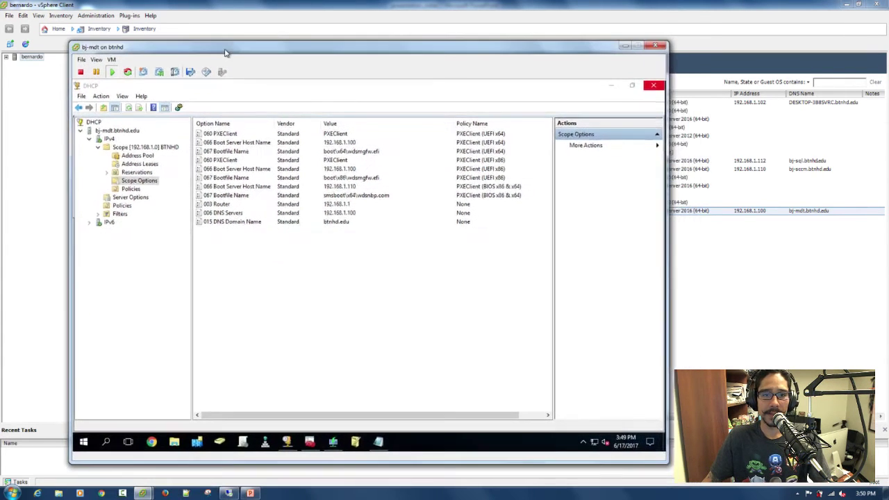
{"action": "left_click", "coordinate": [652, 86]}
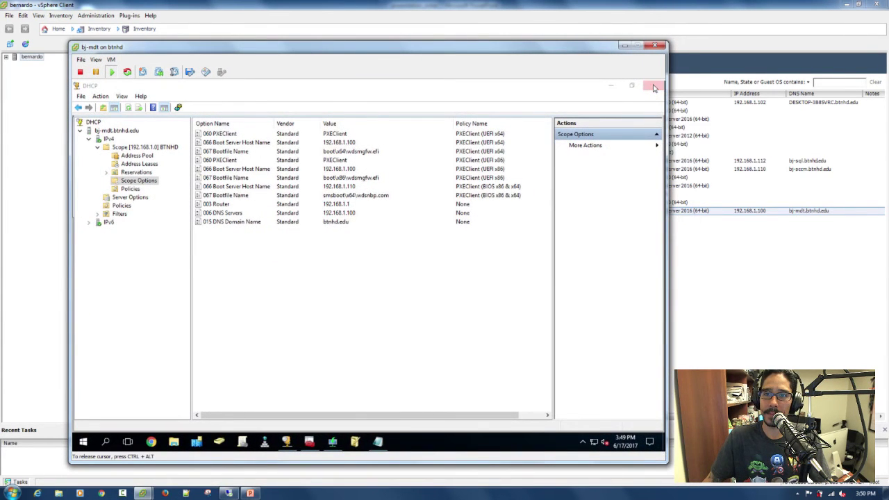
{"action": "left_click", "coordinate": [653, 87]}
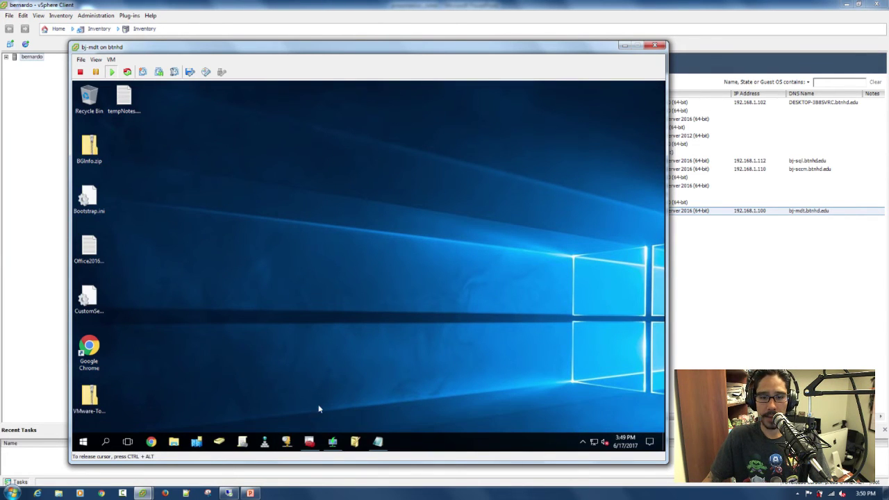
In Deployment Workbench, open the PowerEdge R730 Windows Server 2016 x64 task sequence's Task Sequence tab
{"action": "left_click", "coordinate": [309, 442]}
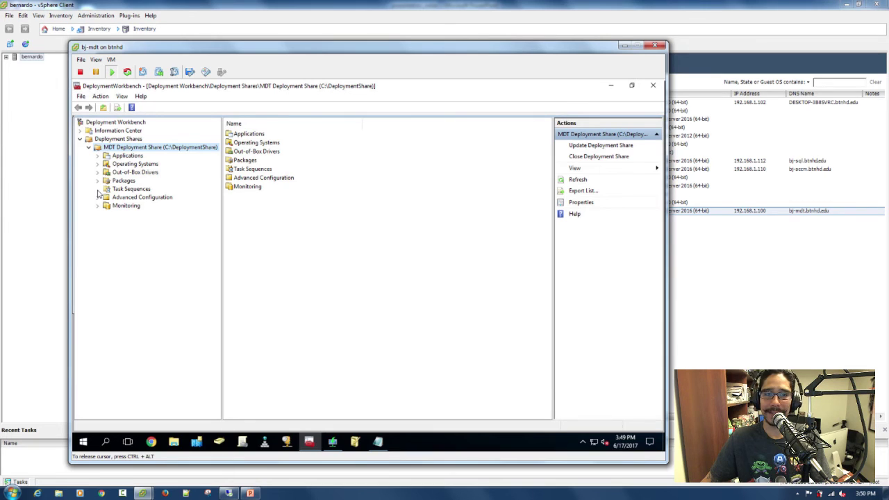
{"action": "left_click", "coordinate": [98, 189]}
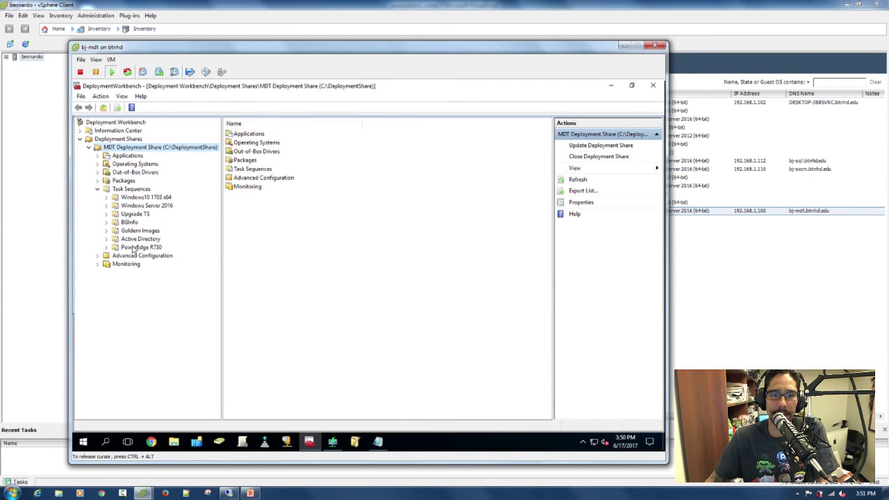
{"action": "left_click", "coordinate": [133, 249]}
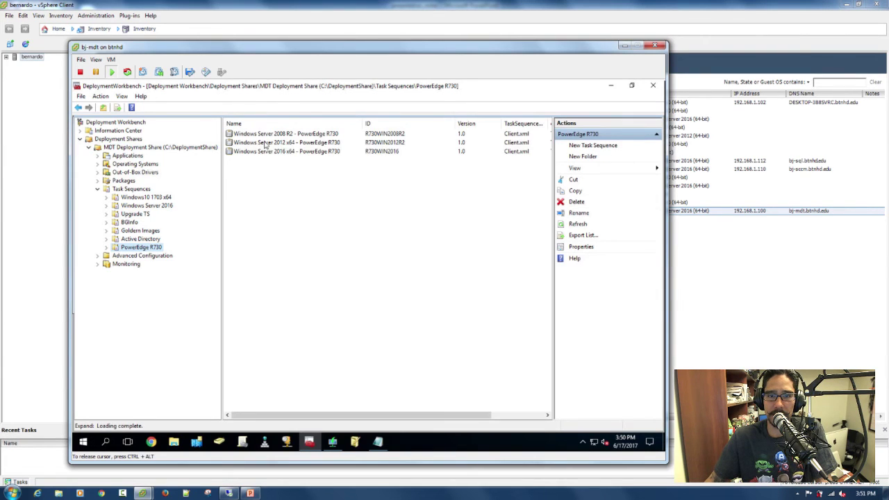
{"action": "right_click", "coordinate": [260, 152]}
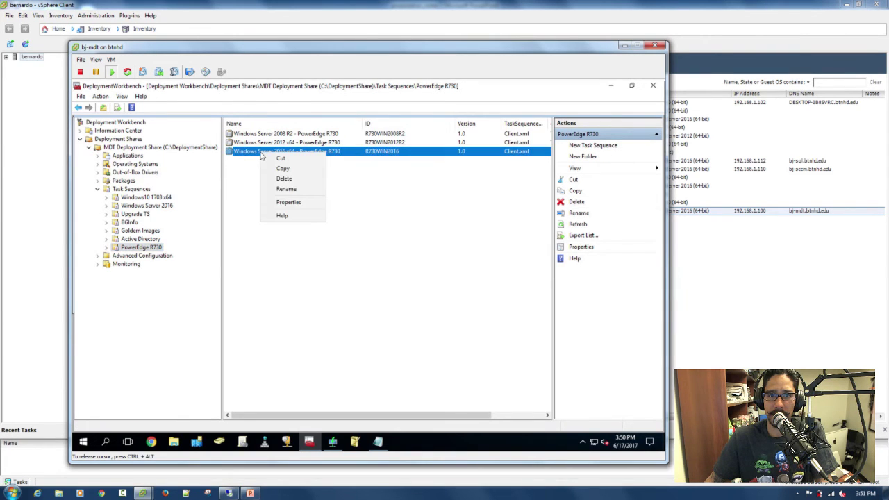
{"action": "left_click", "coordinate": [288, 201]}
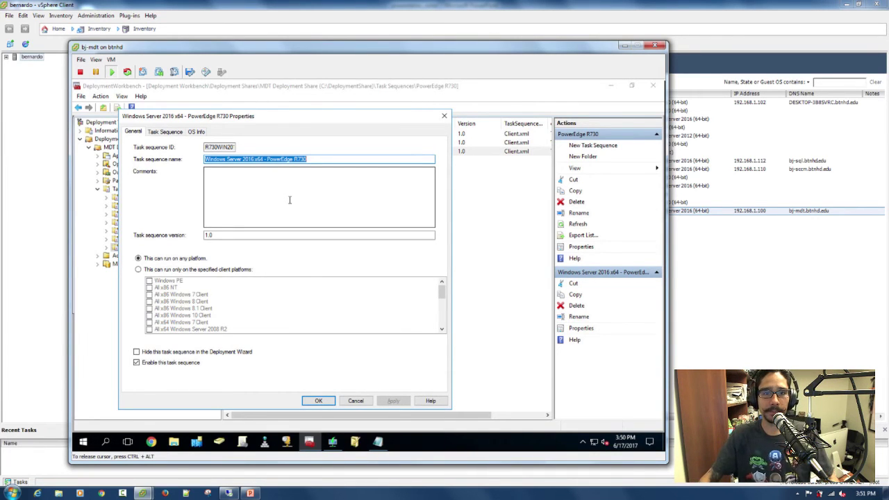
{"action": "left_click", "coordinate": [166, 132]}
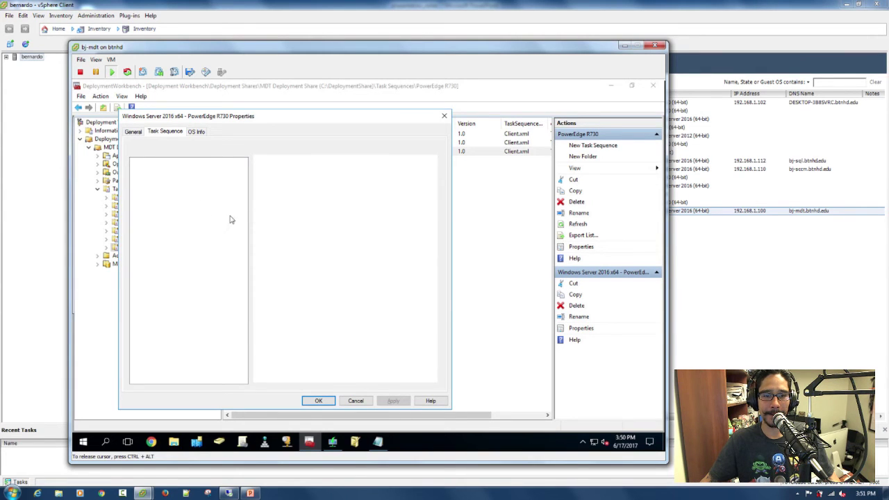
{"action": "left_click_drag", "start_coordinate": [245, 192], "coordinate": [244, 173]}
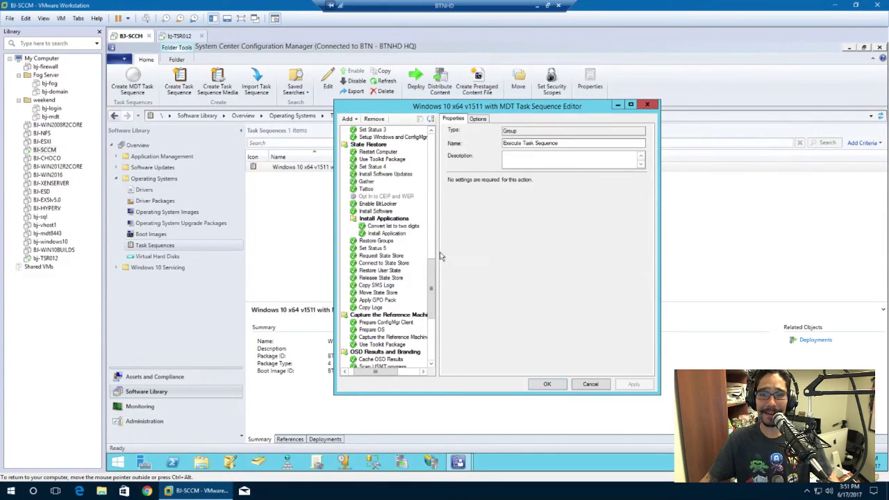
Widen the tree pane and maximize the 'Windows 10 x64 v1511 with MDT' task sequence editor
{"action": "scroll", "coordinate": [434, 276], "scroll_direction": "down", "scroll_amount": 7}
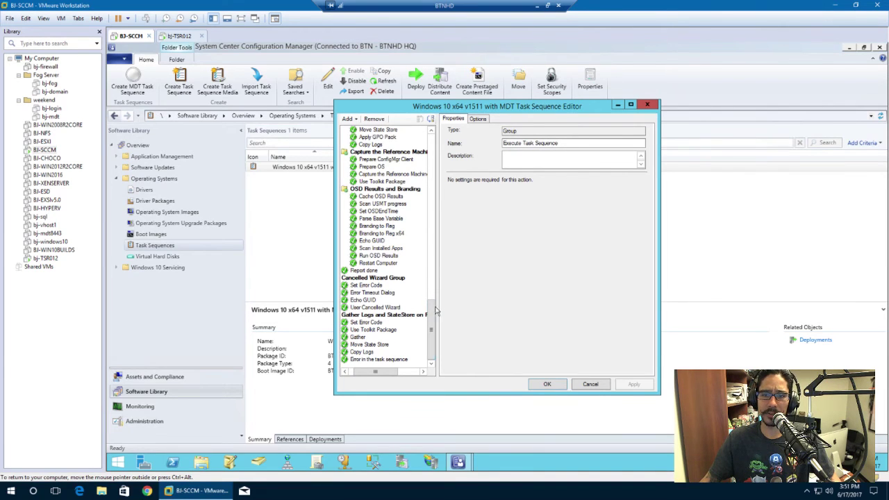
{"action": "left_click_drag", "start_coordinate": [434, 311], "coordinate": [446, 161]}
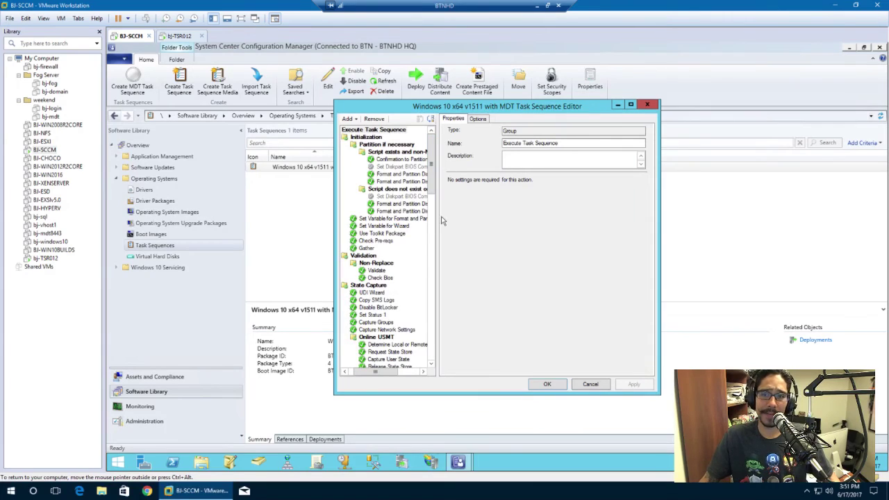
{"action": "left_click_drag", "start_coordinate": [436, 222], "coordinate": [497, 215]}
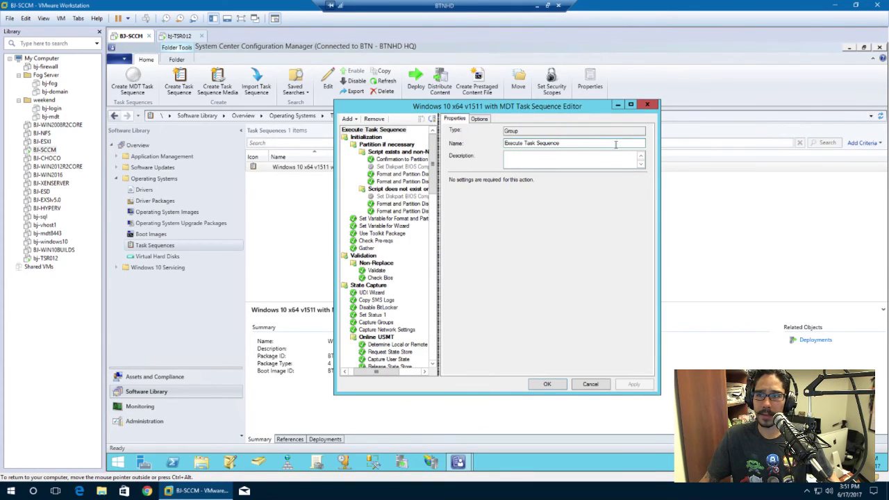
{"action": "left_click", "coordinate": [631, 105]}
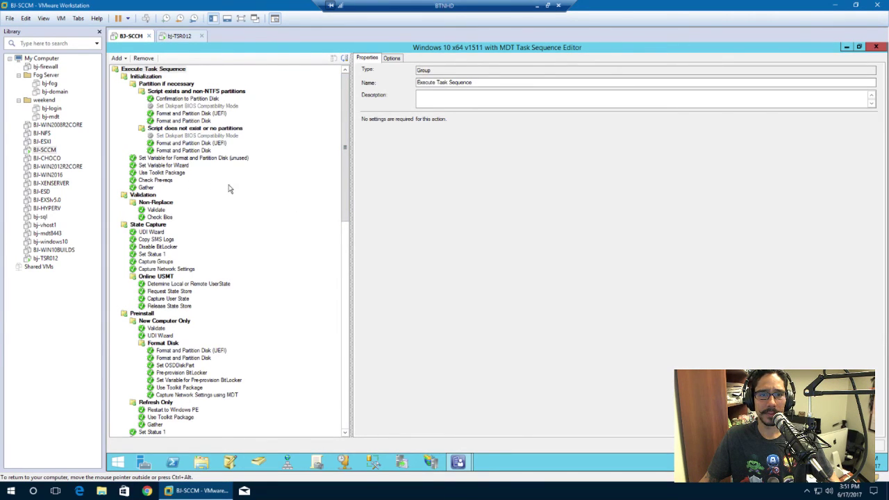
Check the client VM's progress, then select the Tattoo step to see its cscript.exe ztitatoo.wsf command
{"action": "left_click_drag", "start_coordinate": [343, 167], "coordinate": [350, 273]}
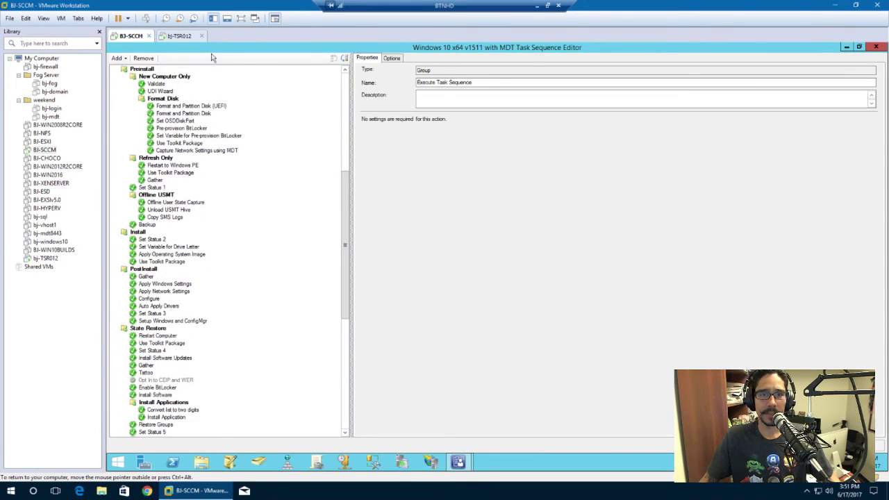
{"action": "left_click", "coordinate": [178, 36]}
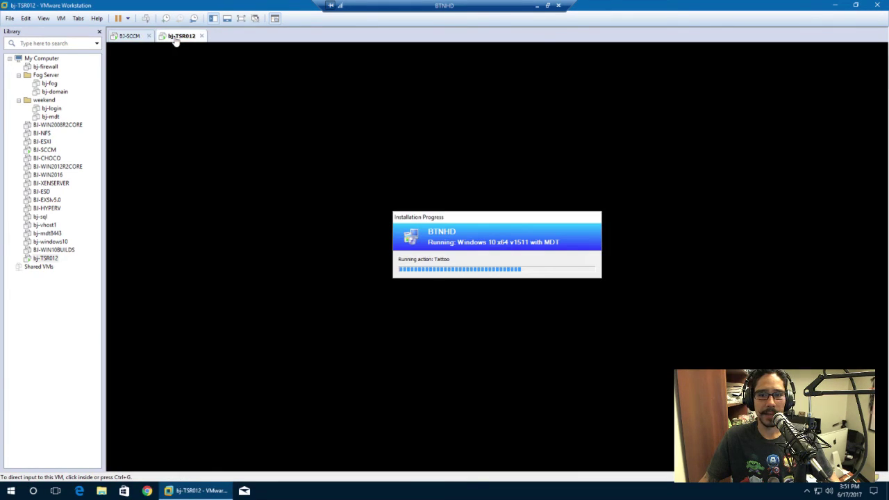
{"action": "left_click", "coordinate": [132, 36]}
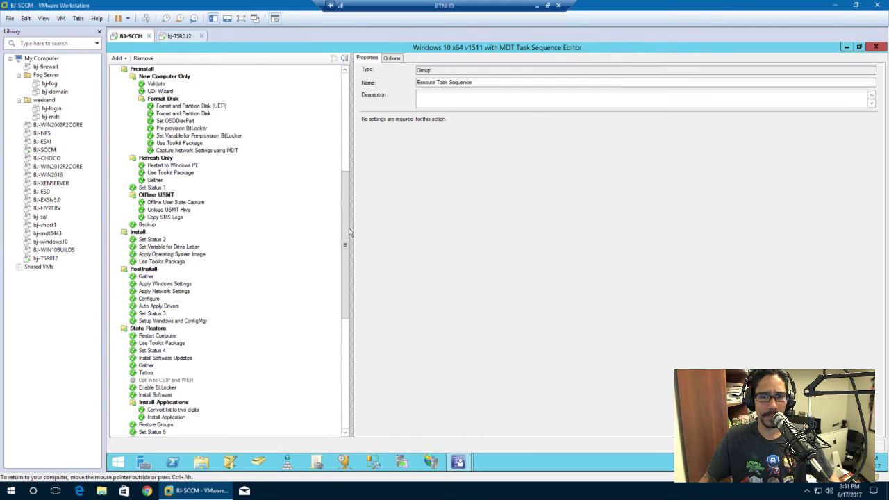
{"action": "scroll", "coordinate": [348, 230], "scroll_direction": "down", "scroll_amount": 2}
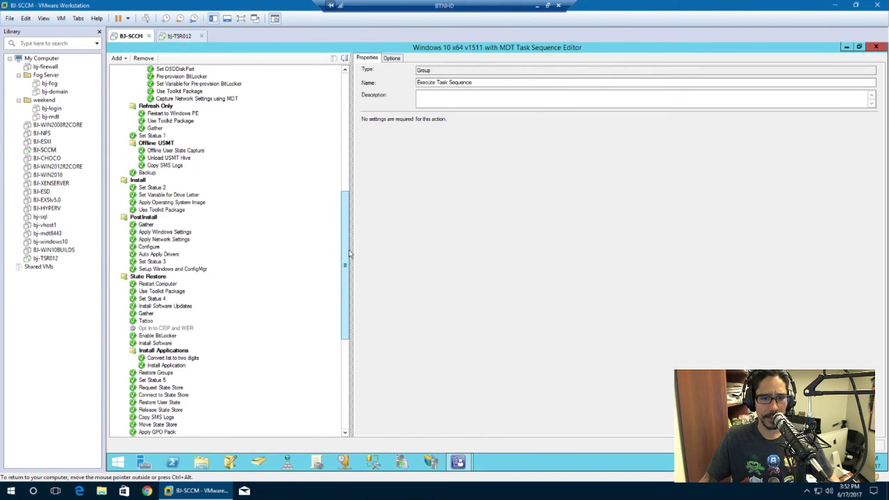
{"action": "left_click", "coordinate": [146, 320]}
{"action": "left_click_drag", "start_coordinate": [346, 299], "coordinate": [352, 403]}
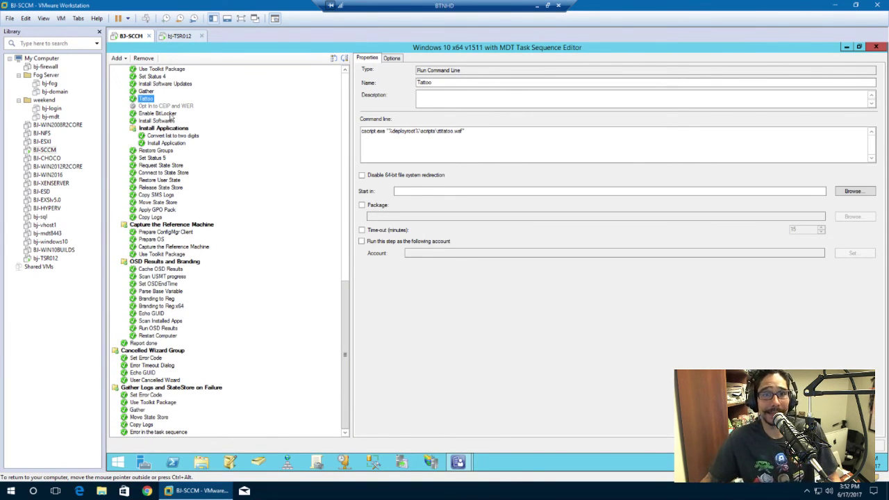
{"action": "left_click", "coordinate": [179, 35]}
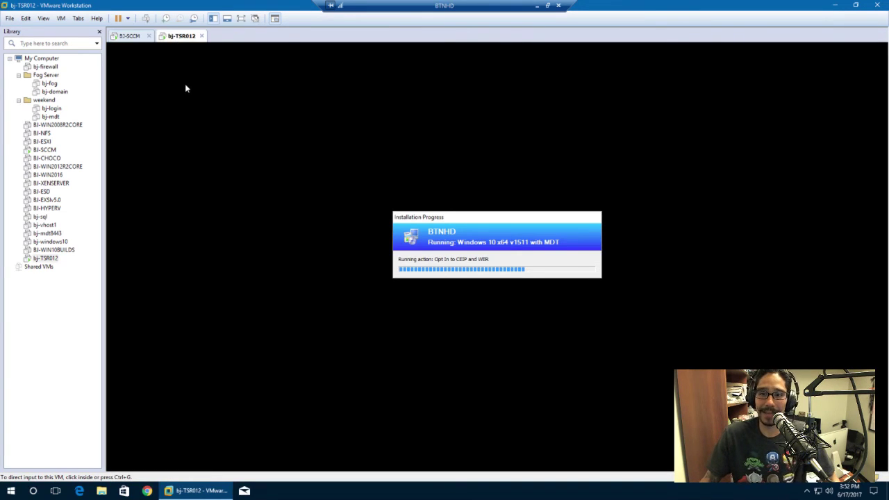
{"action": "left_click", "coordinate": [131, 37]}
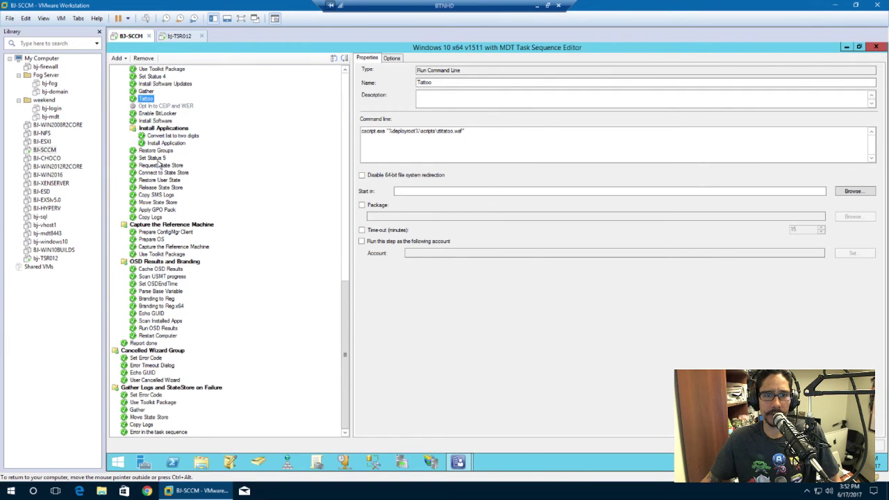
{"action": "left_click", "coordinate": [179, 36]}
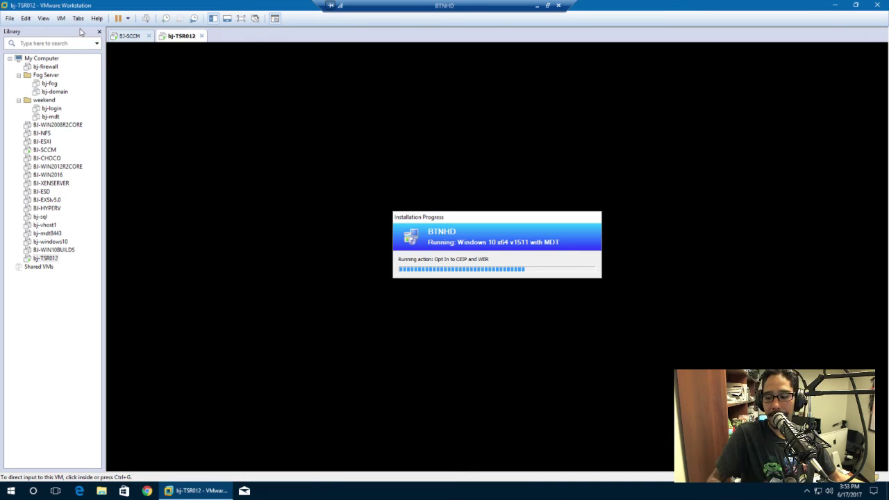
{"action": "left_click", "coordinate": [131, 37]}
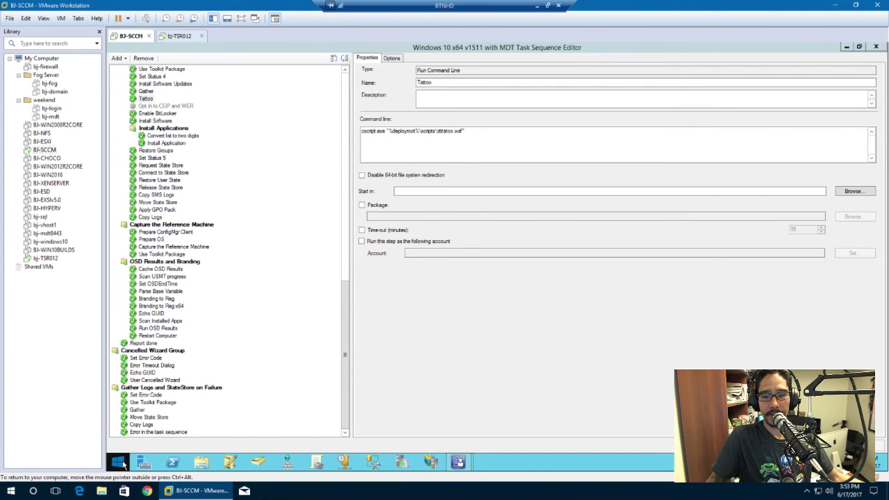
Open Programs and Features and sort by Installed On to find the MDT 6.3.8443.1000 version
{"action": "right_click", "coordinate": [119, 460]}
{"action": "left_click", "coordinate": [174, 410]}
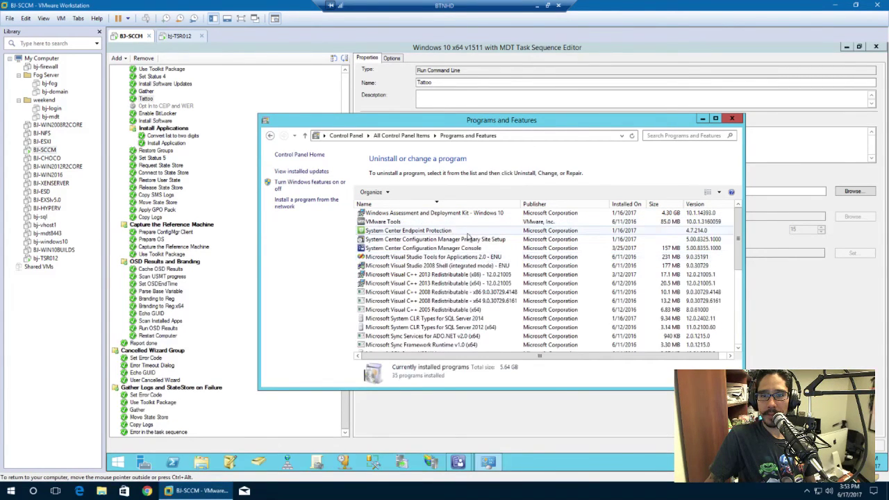
{"action": "left_click", "coordinate": [626, 204]}
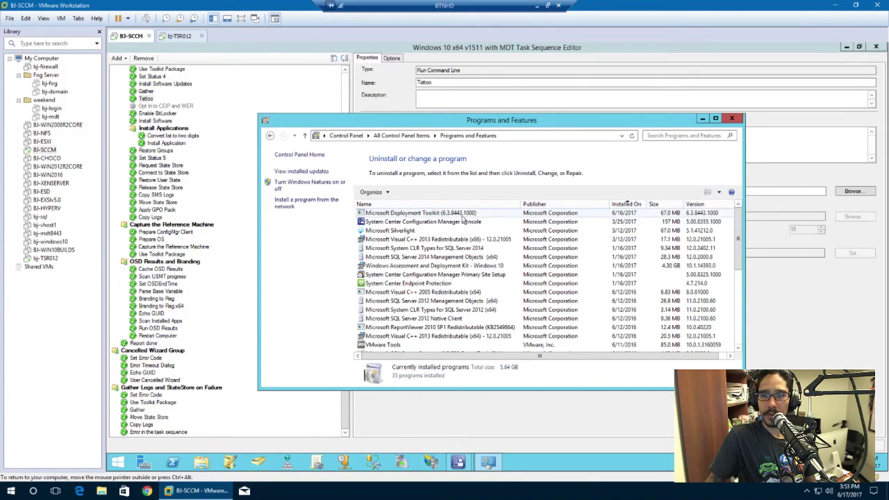
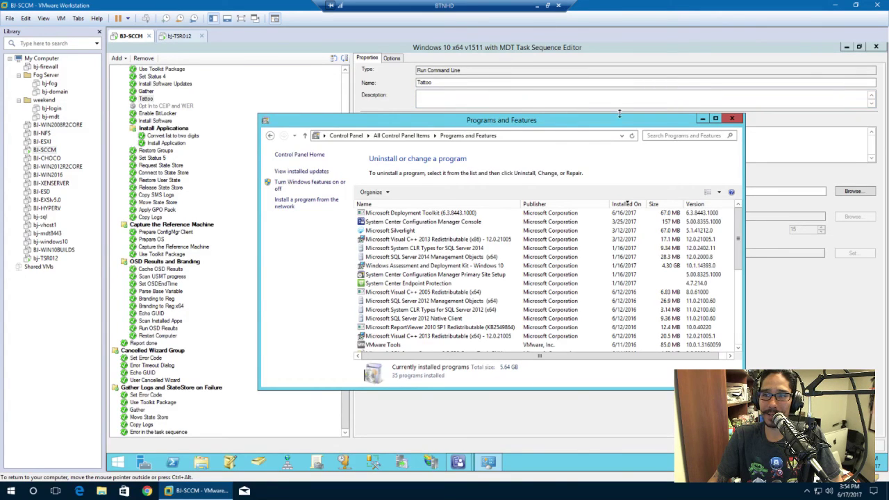
Dismiss Programs and Features and minimize VMware to reveal the MDT Windows Server 2016 task sequence
{"action": "left_click", "coordinate": [731, 119]}
{"action": "left_click", "coordinate": [537, 5]}
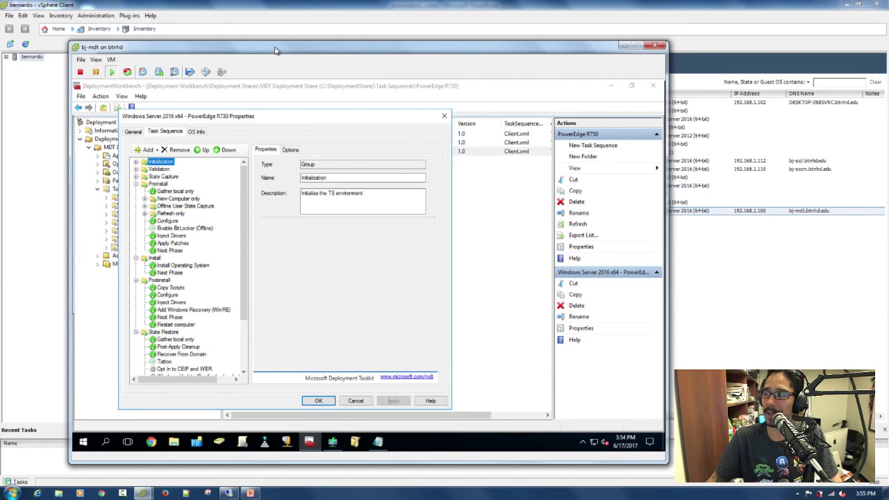
Cancel the PowerEdge R730 properties and switch back to the BJ-SCCM VMware window
{"action": "left_click", "coordinate": [355, 400]}
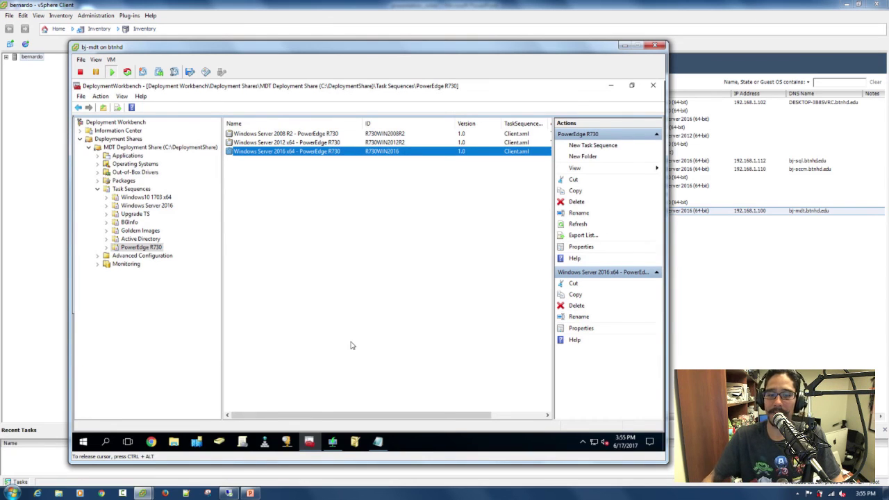
{"action": "key", "text": "ctrl+alt"}
{"action": "key", "text": "alt+Tab"}
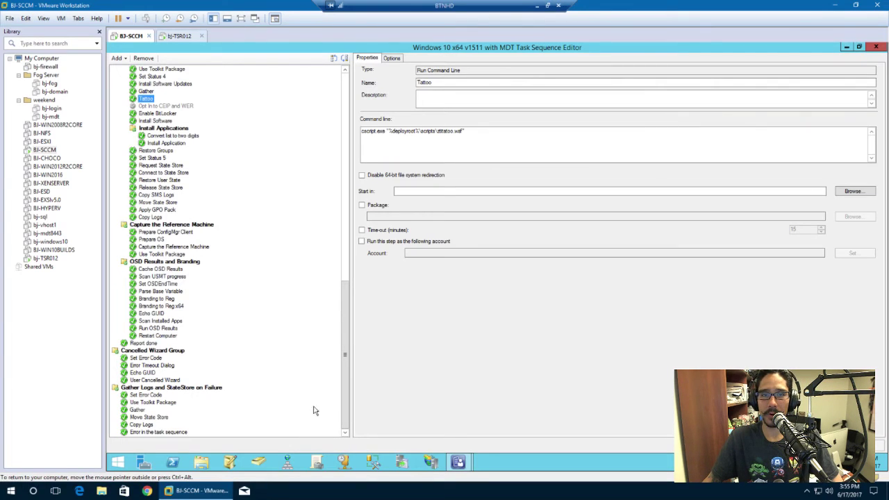
Close the task sequence editor and check bj-TSR012's Install Software progress
{"action": "left_click", "coordinate": [874, 47]}
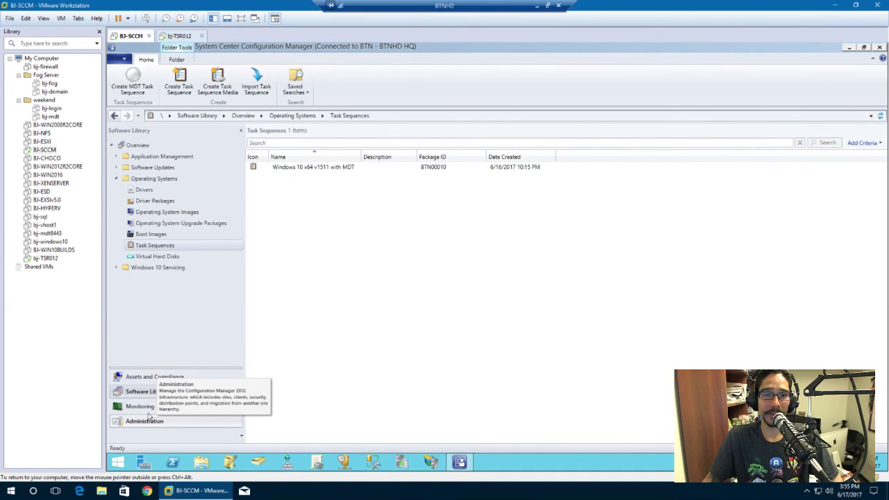
{"action": "left_click", "coordinate": [182, 36]}
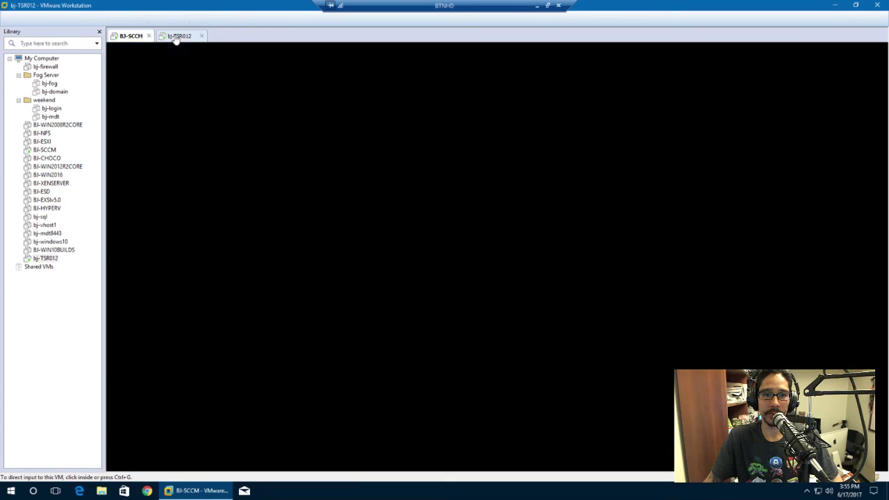
{"action": "left_click", "coordinate": [251, 182]}
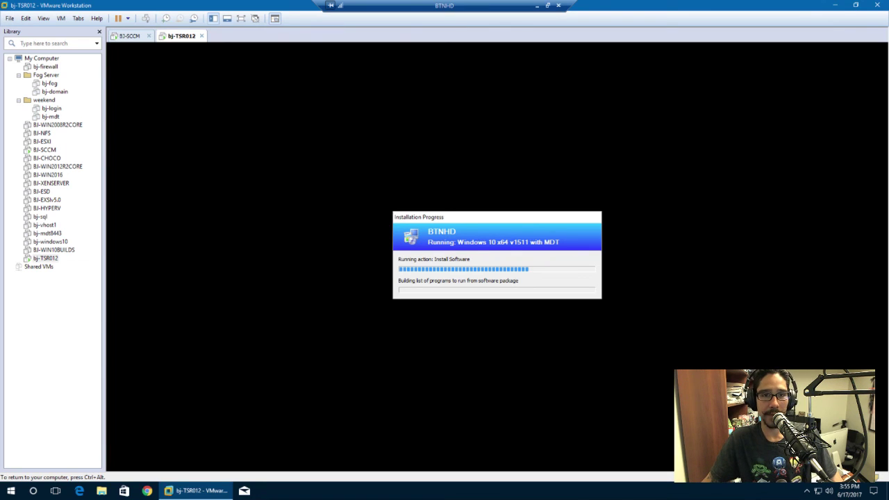
{"action": "key", "text": "ctrl+alt"}
Back on BJ-SCCM, bring up the context menu for Windows 10 x64 v1511 with MDT
{"action": "left_click", "coordinate": [129, 35]}
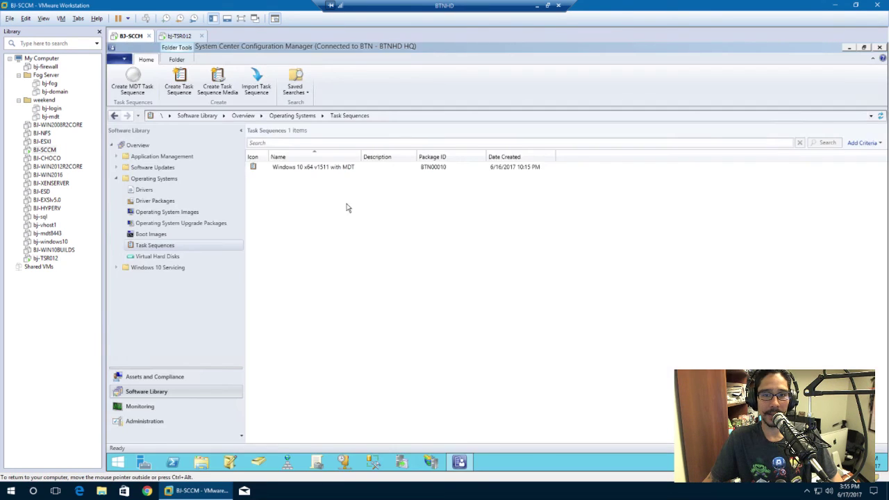
{"action": "left_click", "coordinate": [292, 171]}
{"action": "right_click", "coordinate": [291, 169]}
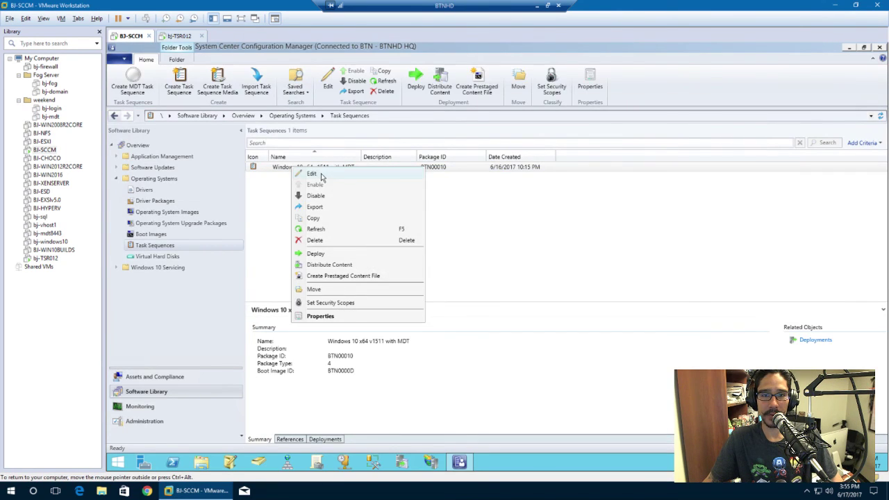
Review the Windows 10 x64 v1511 with MDT steps in the editor, cancel, and view bj-TSR012
{"action": "left_click", "coordinate": [312, 174]}
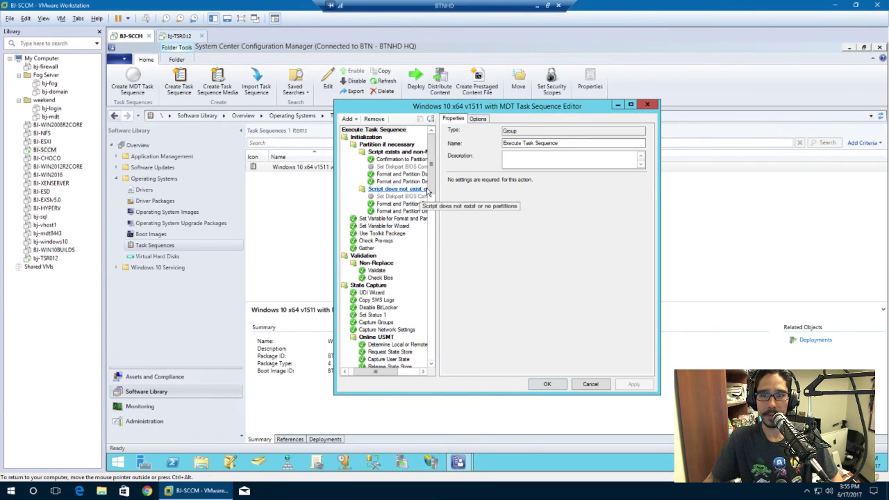
{"action": "left_click_drag", "start_coordinate": [429, 193], "coordinate": [442, 148]}
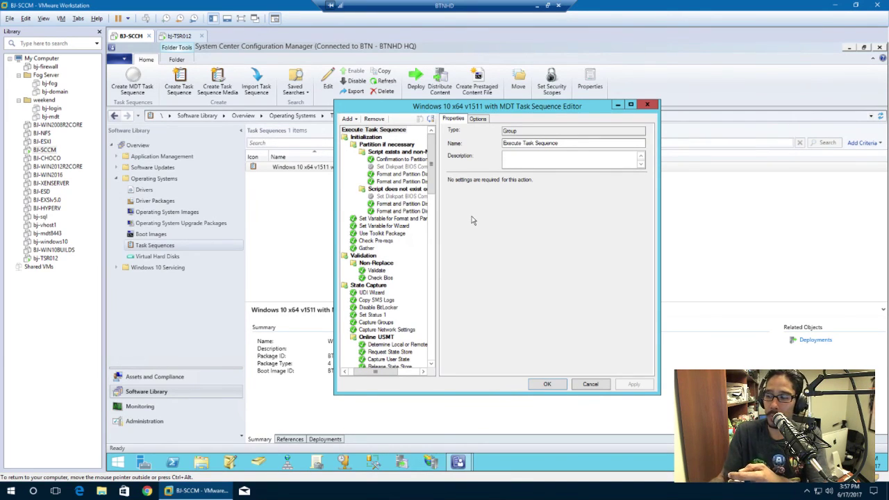
{"action": "left_click", "coordinate": [589, 383]}
{"action": "left_click", "coordinate": [179, 35]}
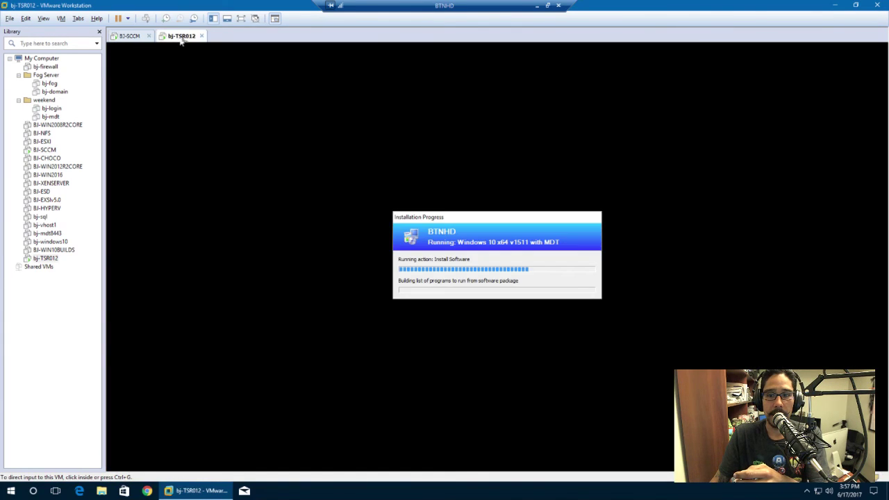